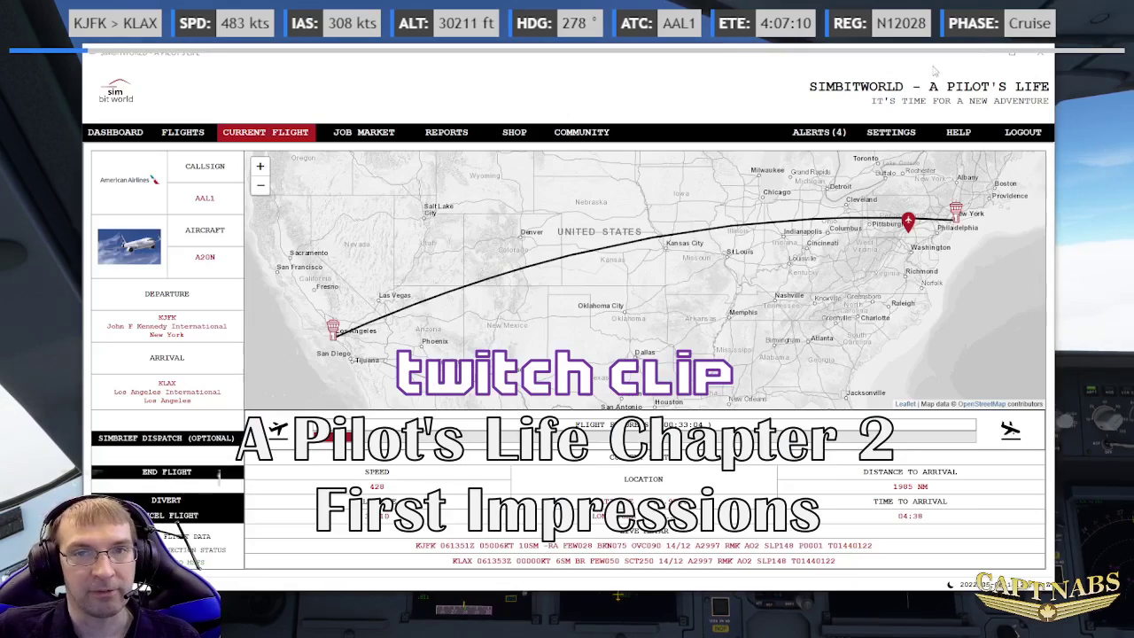
Step: Try to open the Job Market and Flights pages during the active flight, dismissing each notice
left_click(984, 53)
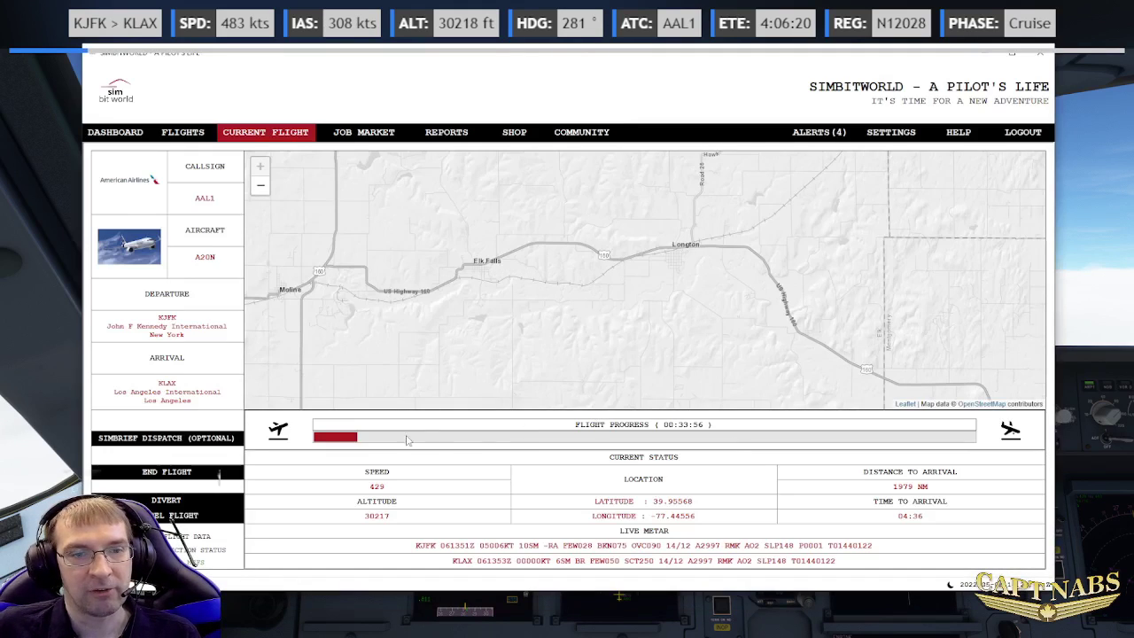
left_click(352, 133)
left_click(660, 368)
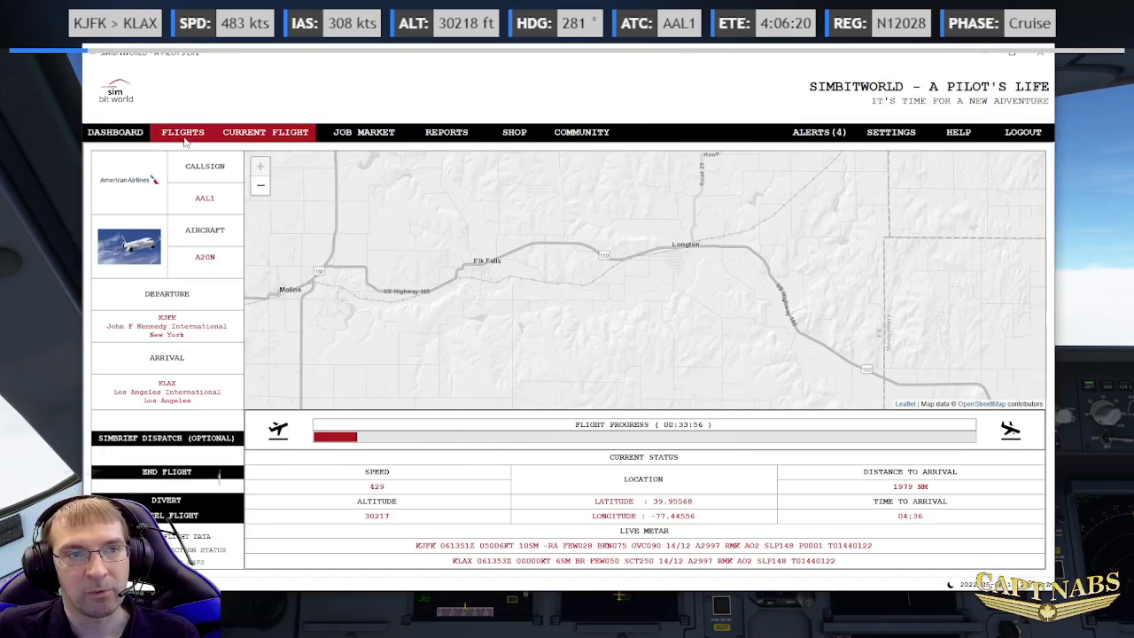
left_click(182, 133)
left_click(662, 368)
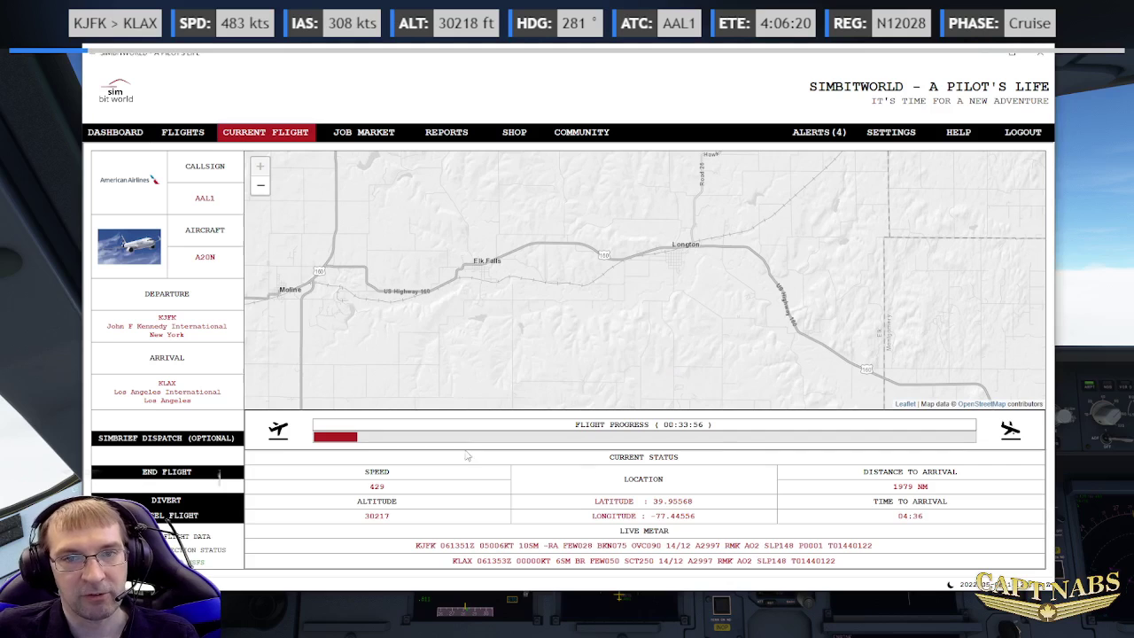
Step: Zoom the flight map out to show the whole KJFK to KLAX route and try to open the alerts
scroll(630, 328, "down", 4)
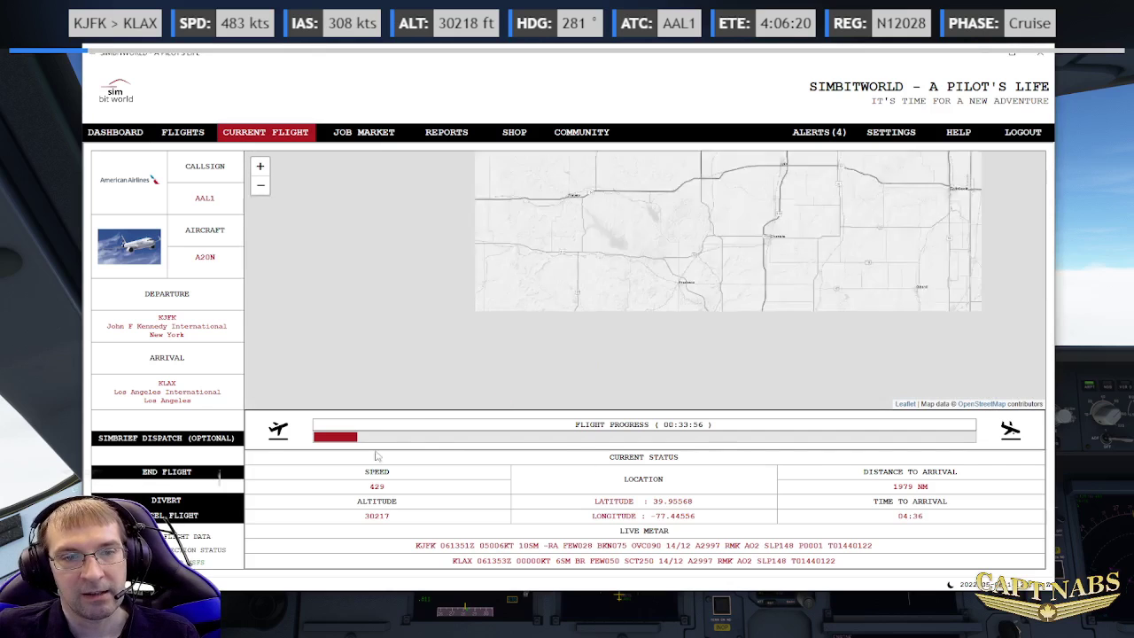
scroll(523, 290, "down", 3)
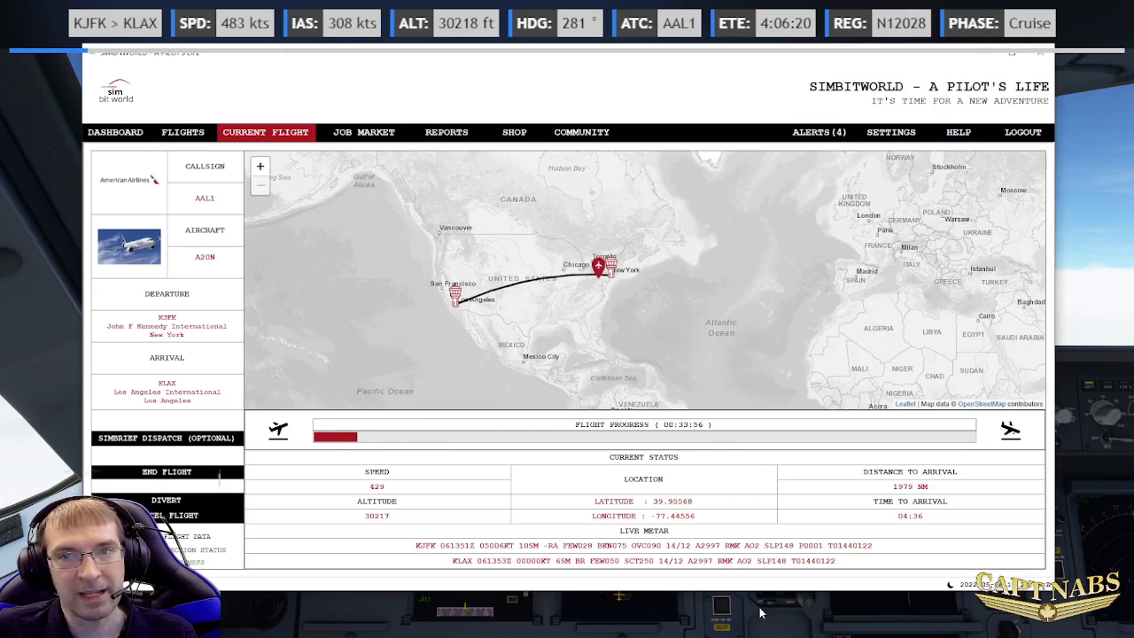
left_click(817, 131)
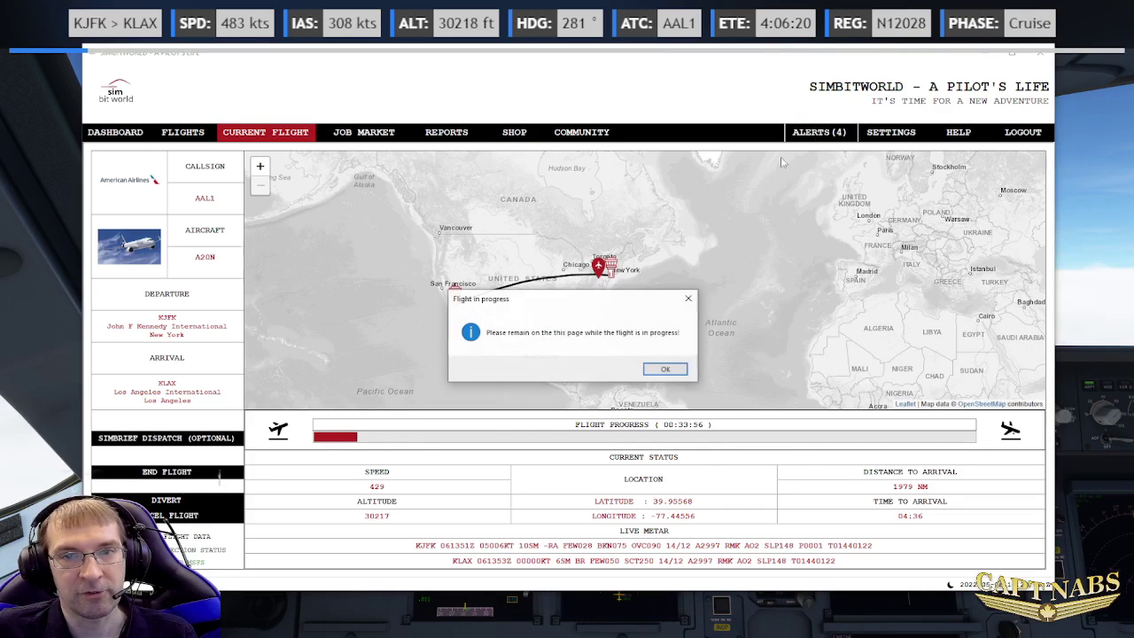
left_click(661, 368)
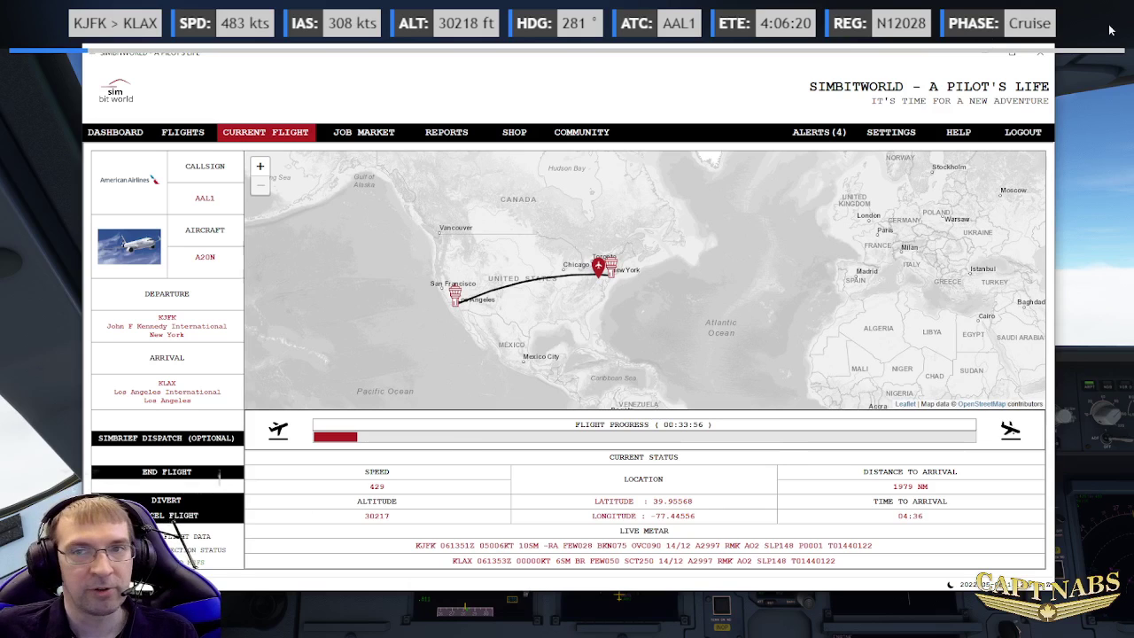
Step: Switch to the A Pilot's Life Chapter 2 window, look at its logbook and community pages, and return to the dashboard
left_click(984, 53)
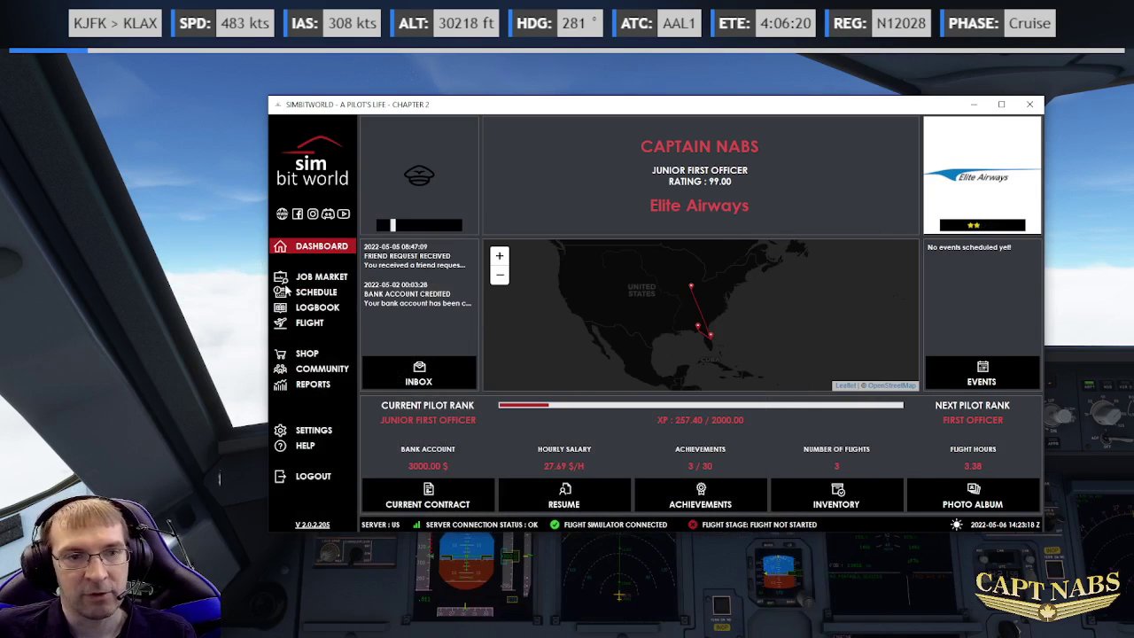
left_click(310, 308)
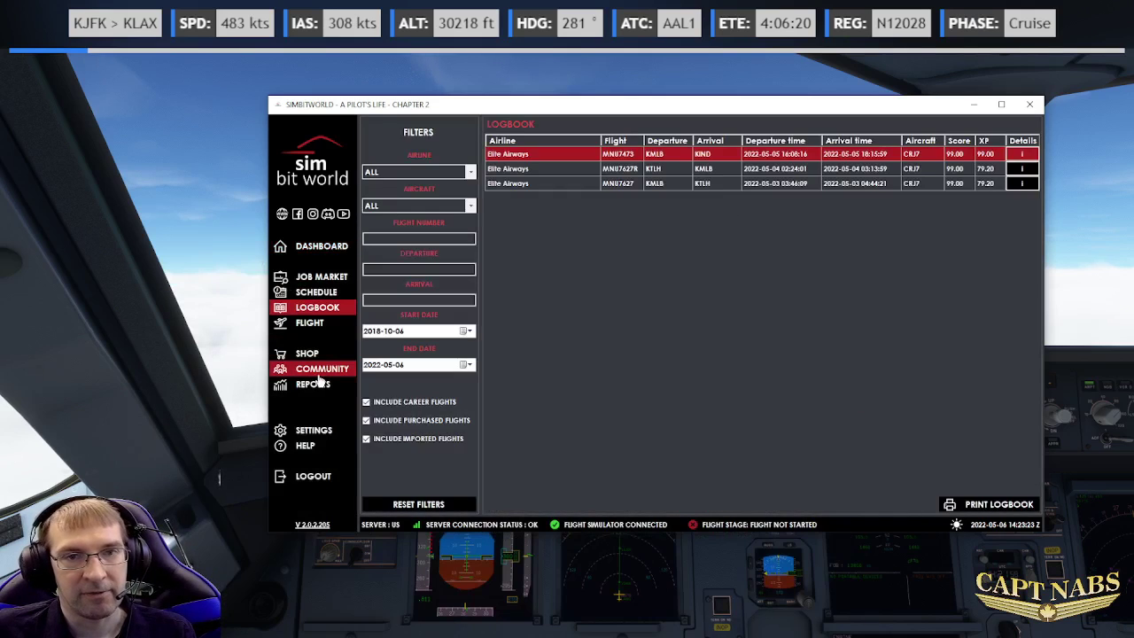
left_click(346, 370)
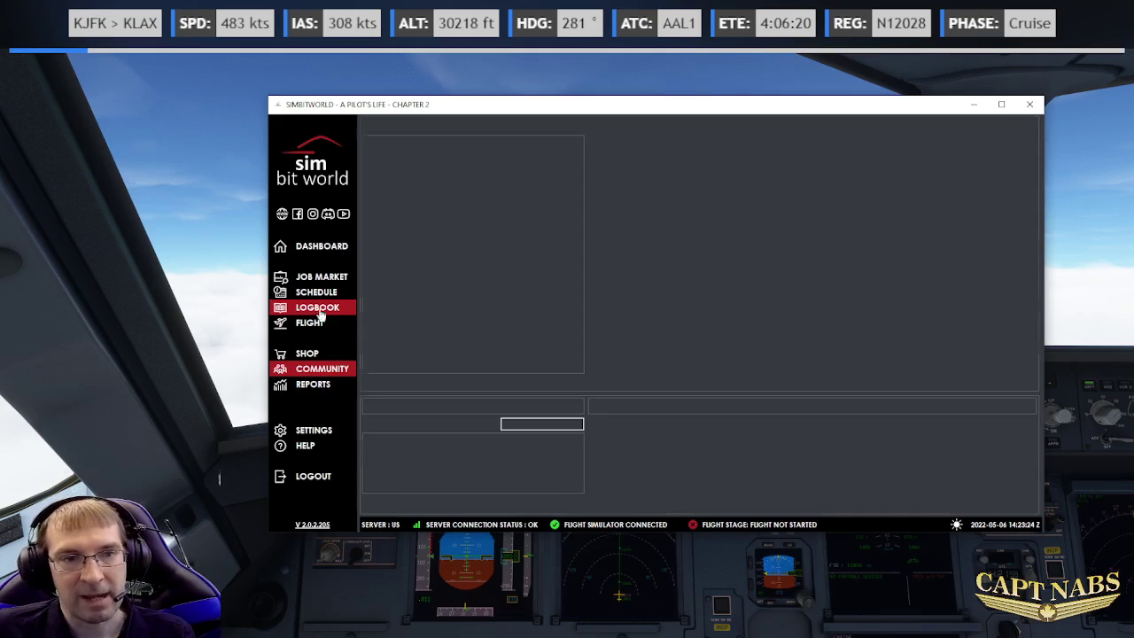
left_click(318, 253)
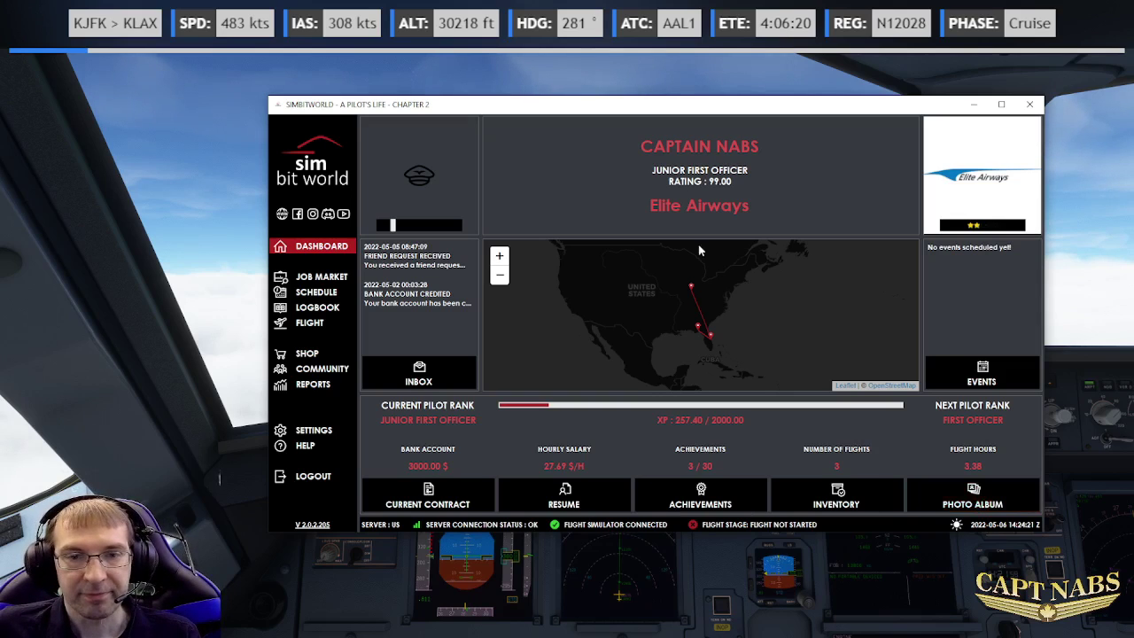
Step: View the job market and the shop, and examine the list of available aircraft licences and their prices
left_click(317, 279)
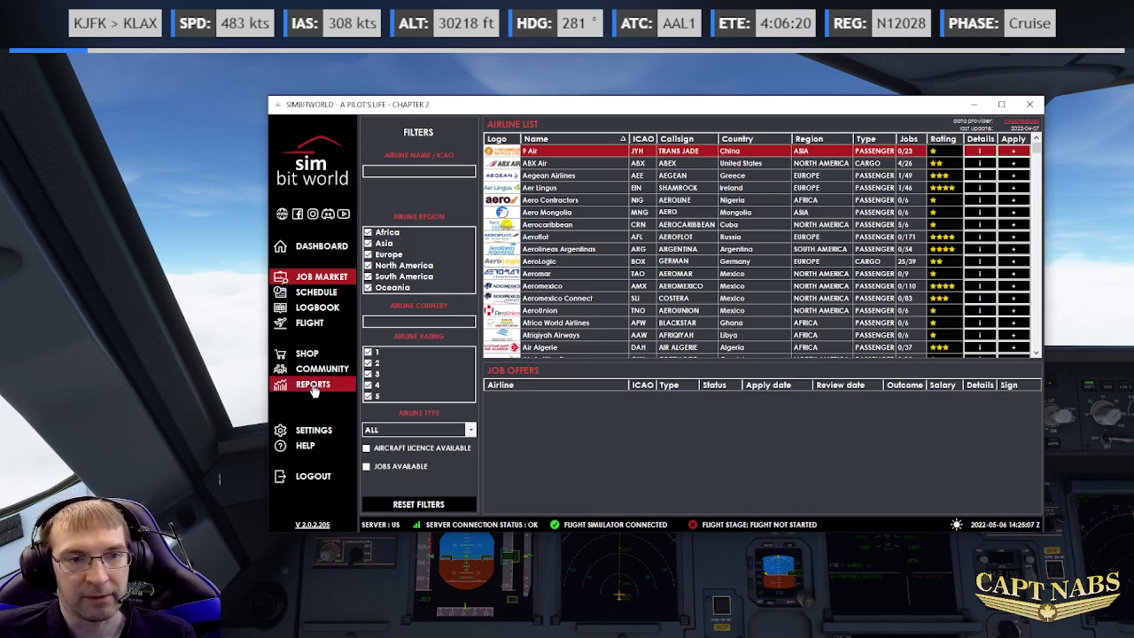
left_click(312, 356)
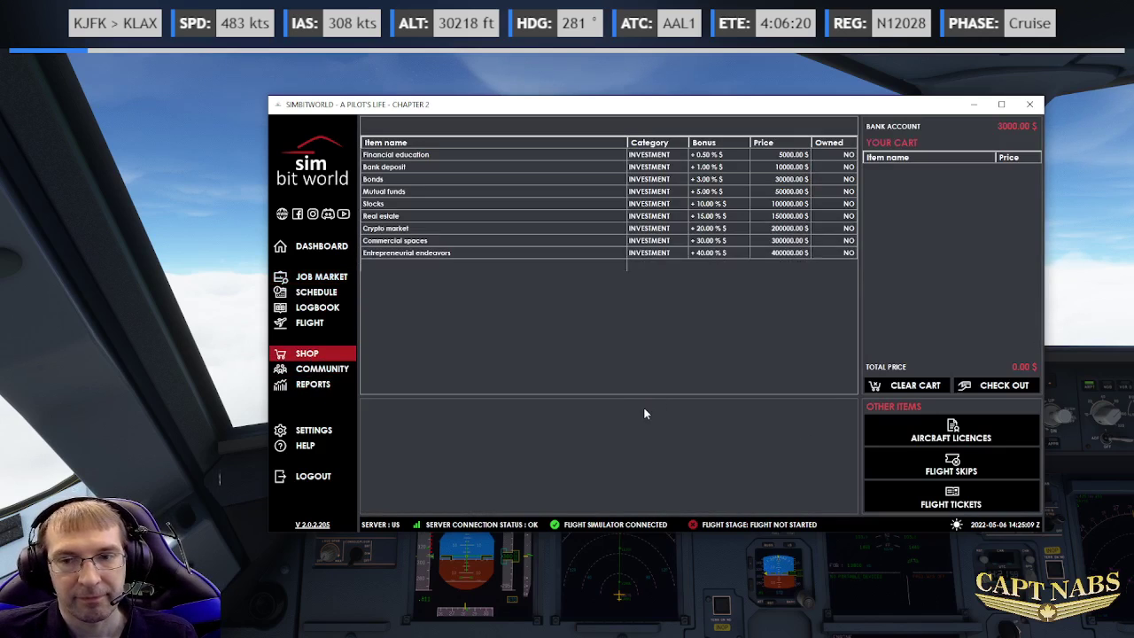
left_click(943, 440)
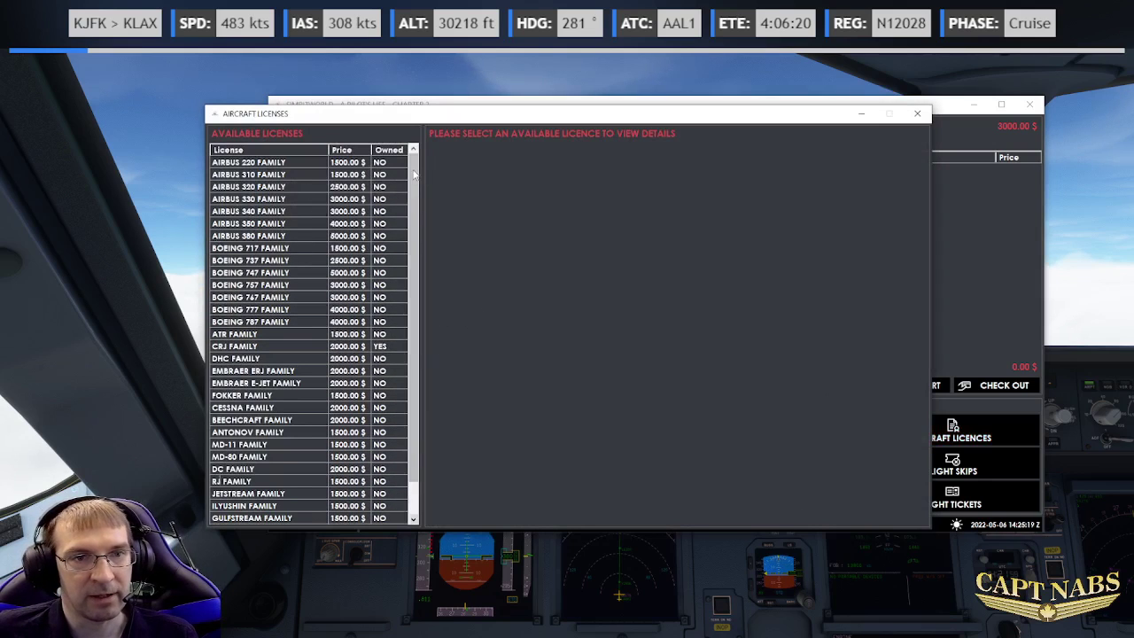
scroll(413, 181, "down", 1)
scroll(401, 156, "up", 1)
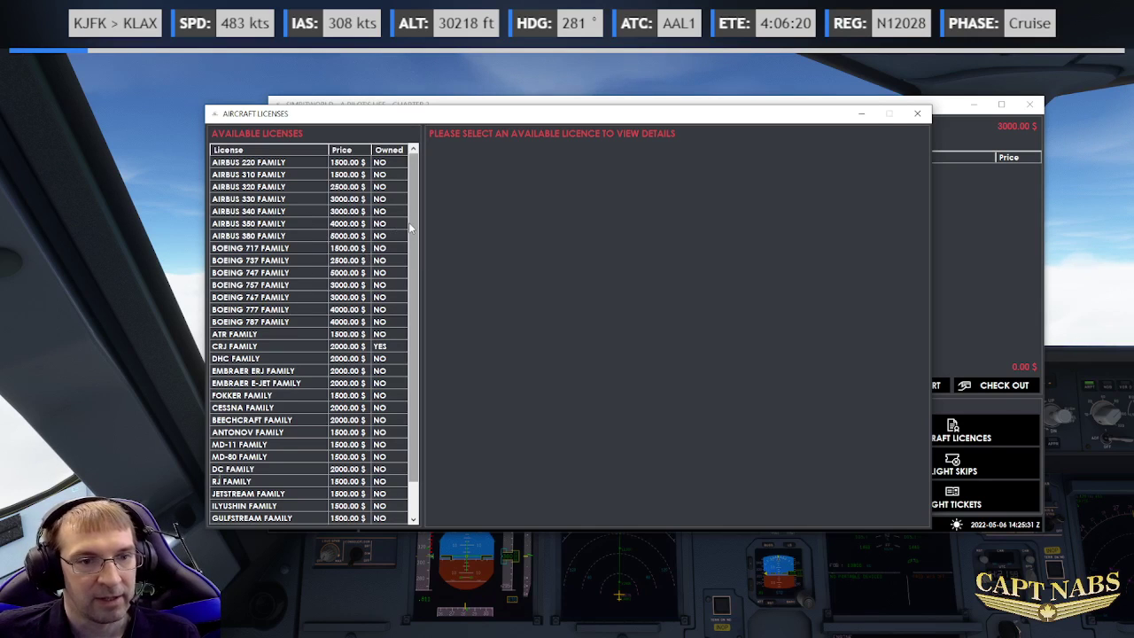
scroll(411, 230, "down", 1)
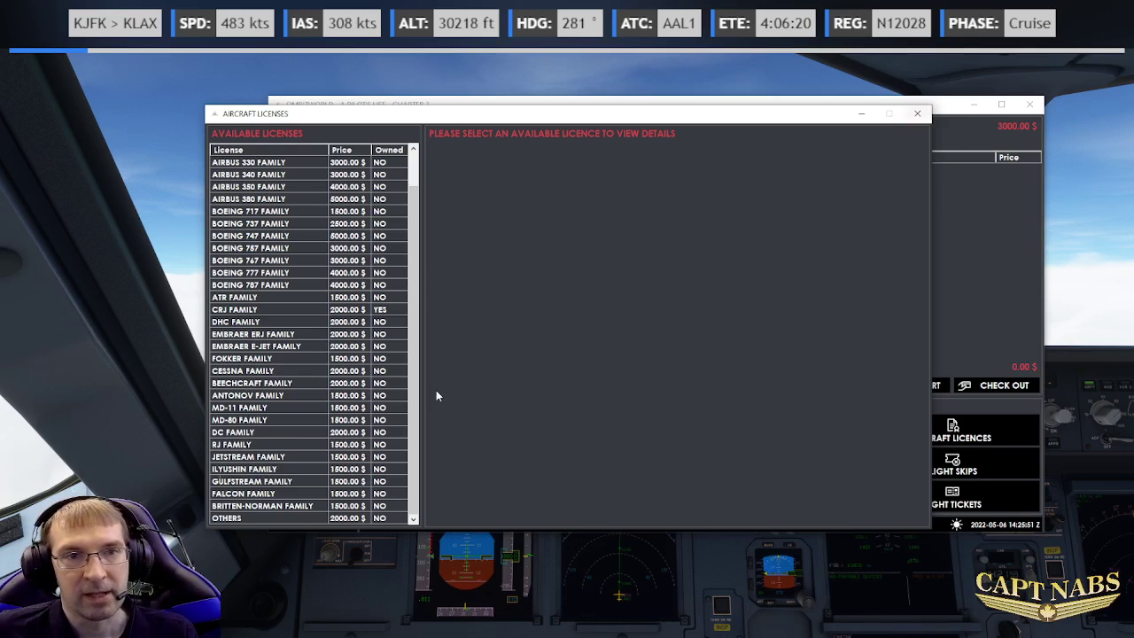
left_click(918, 115)
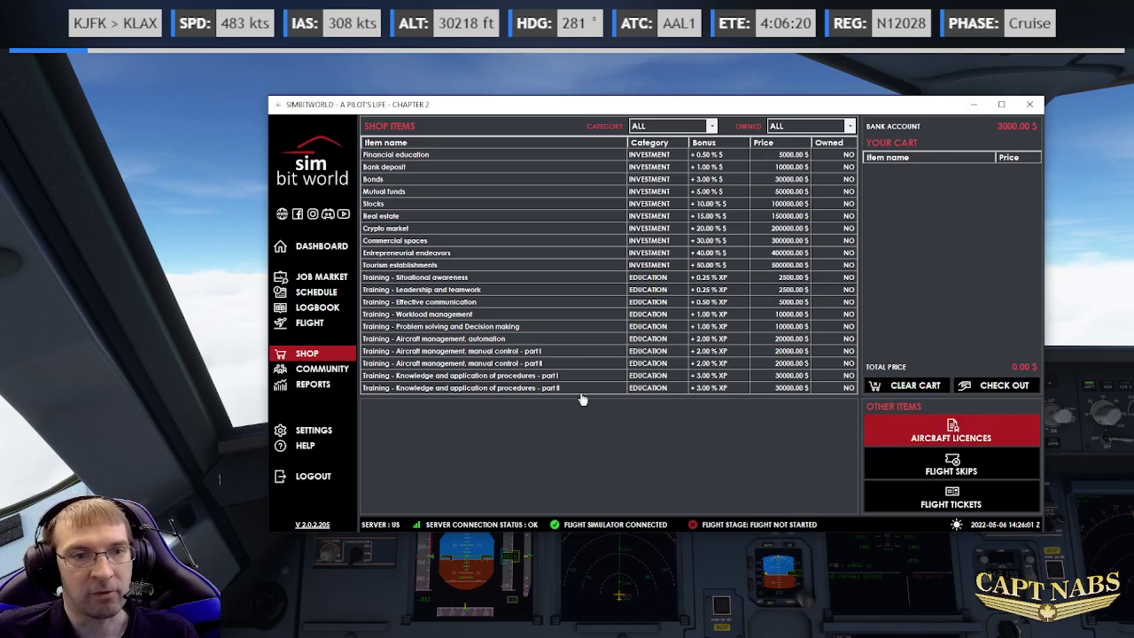
left_click(957, 435)
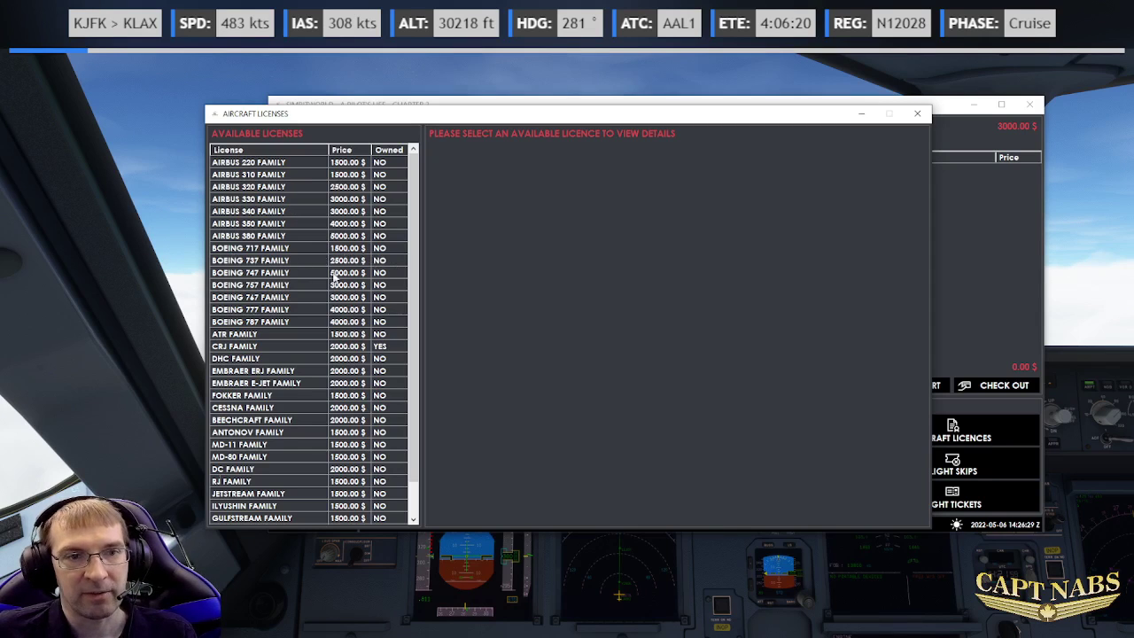
left_click(917, 114)
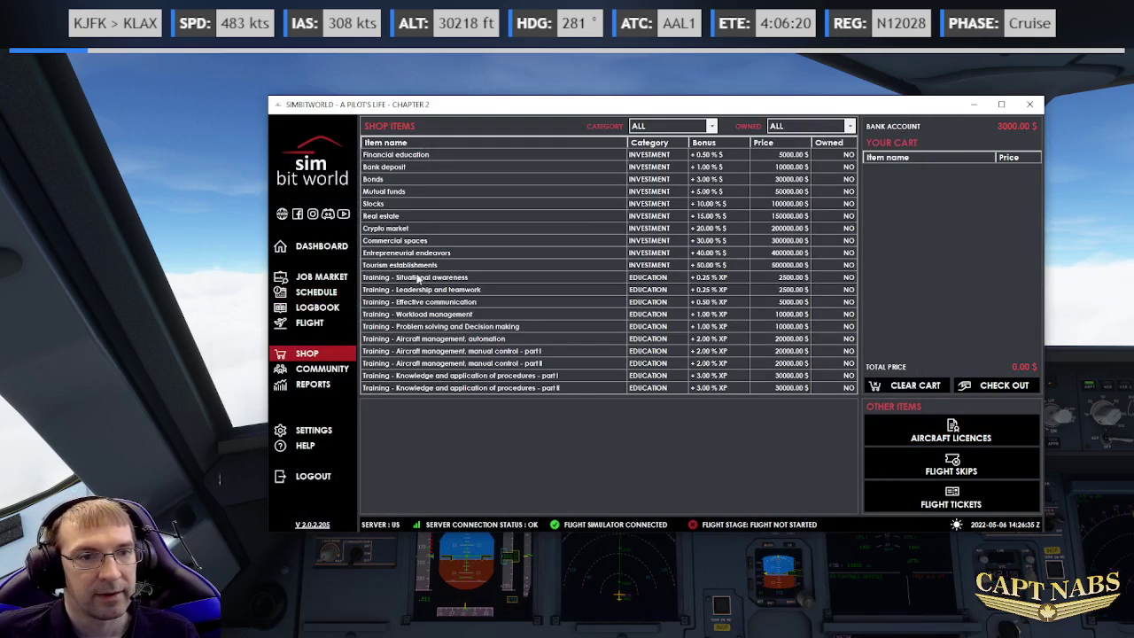
Step: Filter the job market's airlines by available aircraft licence and browse the filtered list to its end
left_click(332, 280)
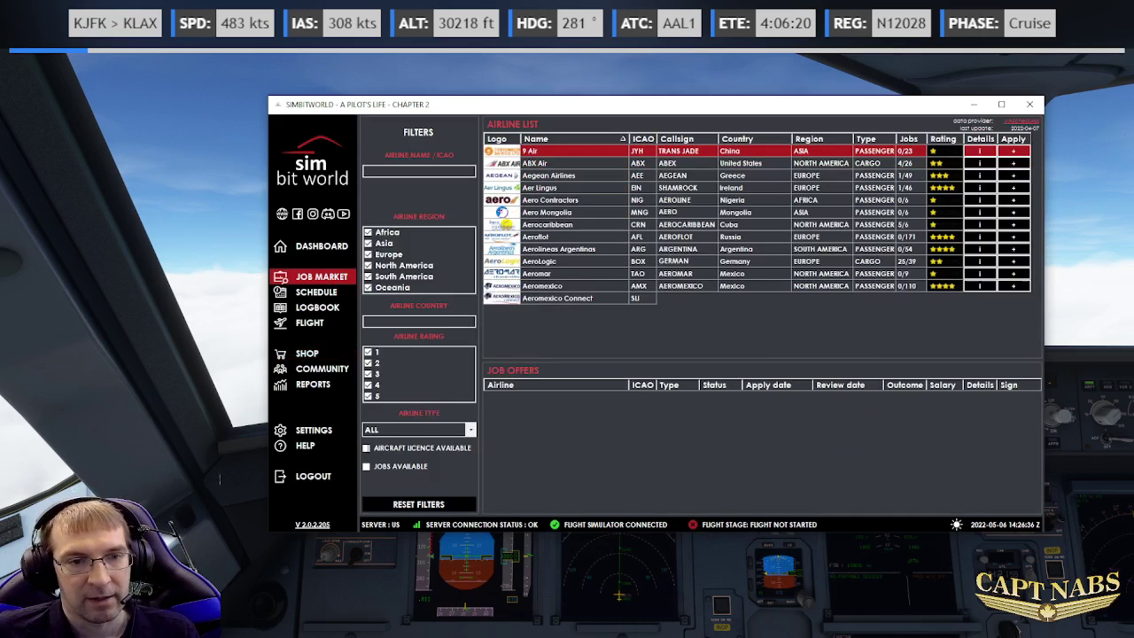
left_click(367, 449)
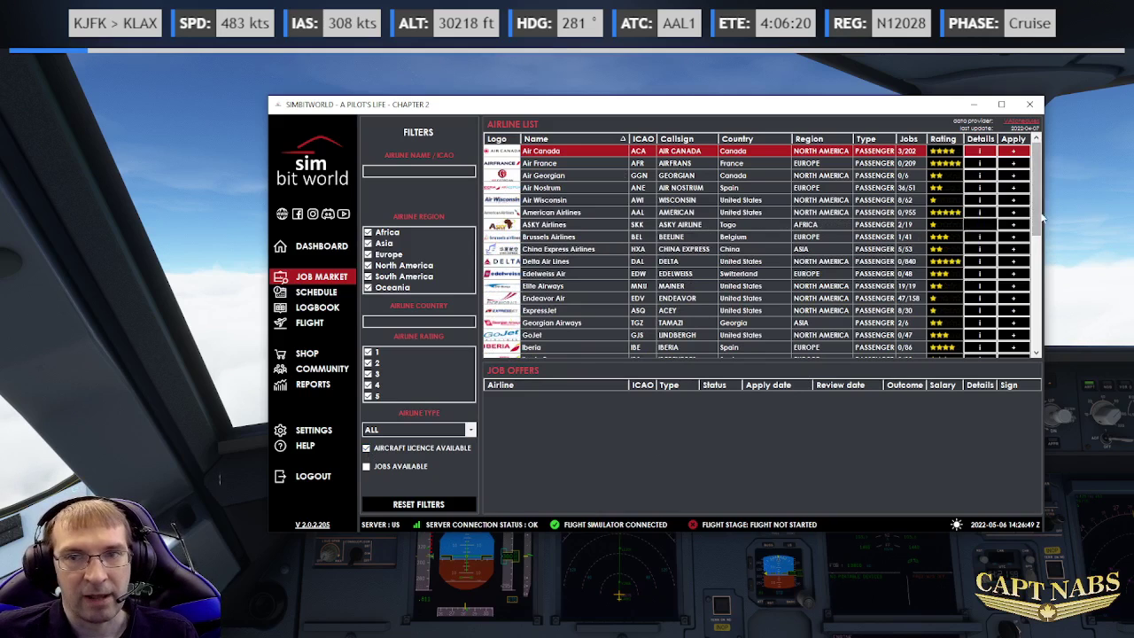
scroll(1037, 266, "down", 3)
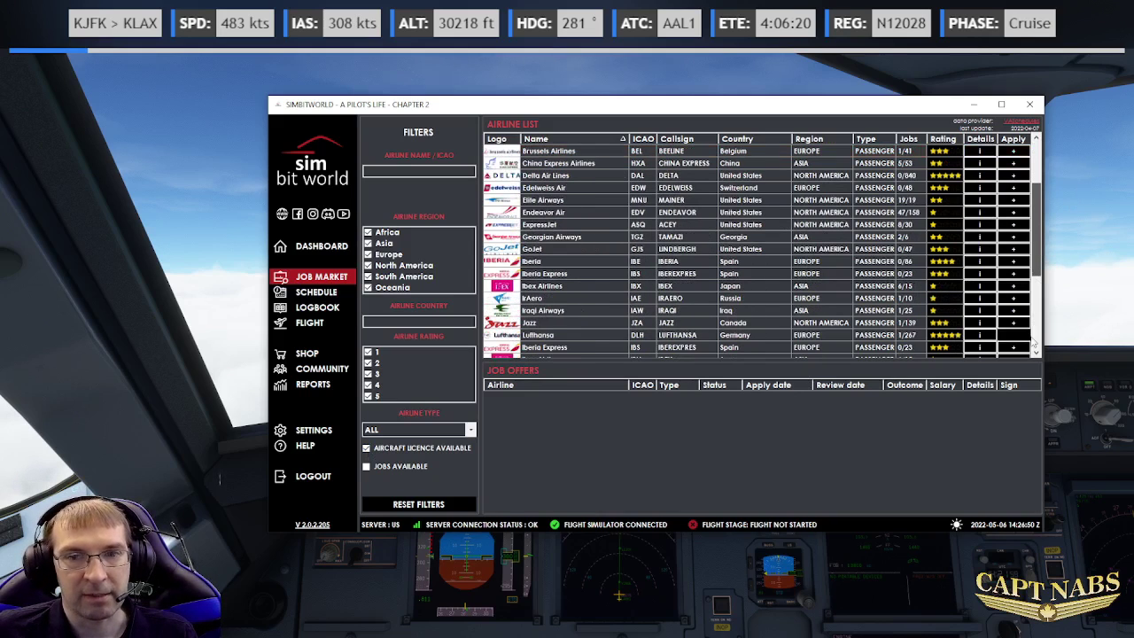
scroll(798, 323, "down", 5)
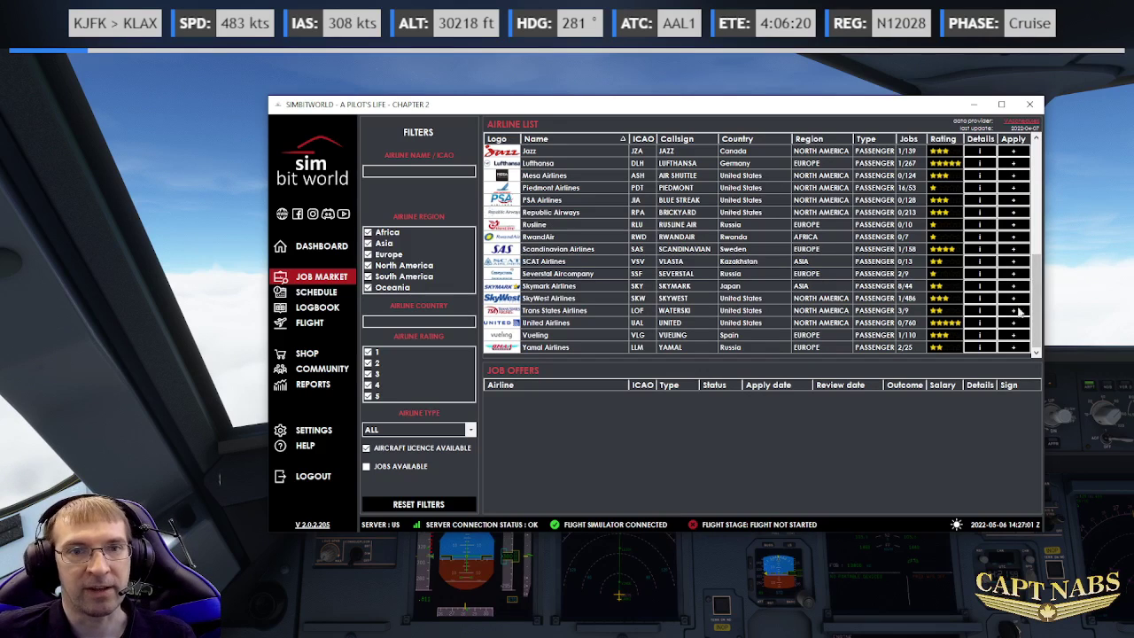
Step: Try to apply for a job at Air Canada from the filtered airline list and dismiss the notice
left_click(1039, 195)
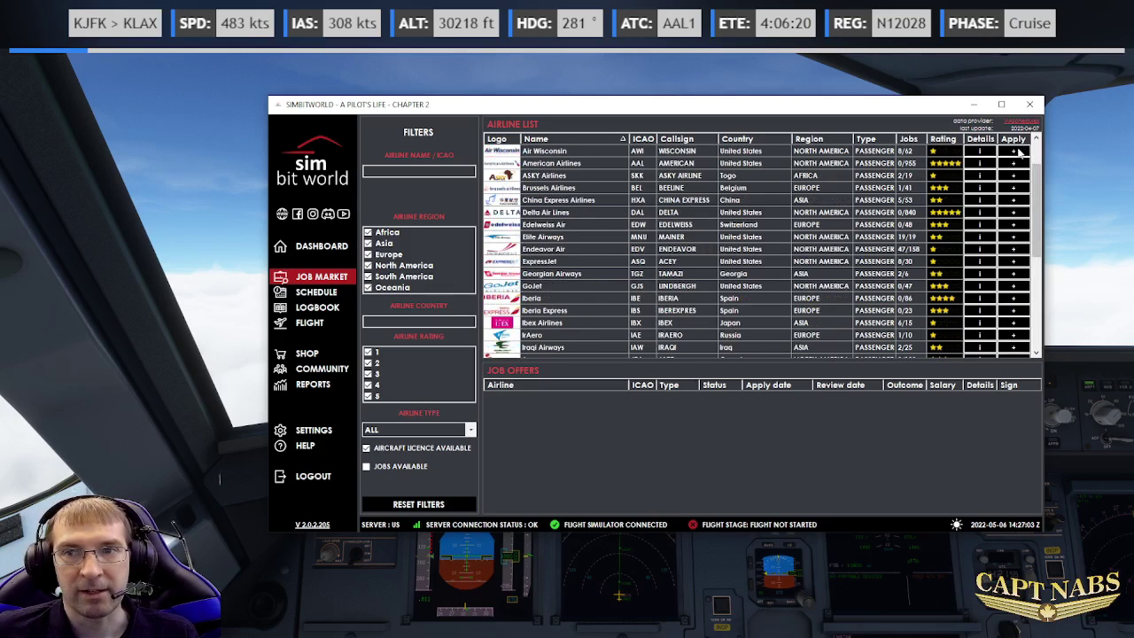
scroll(1028, 156, "up", 2)
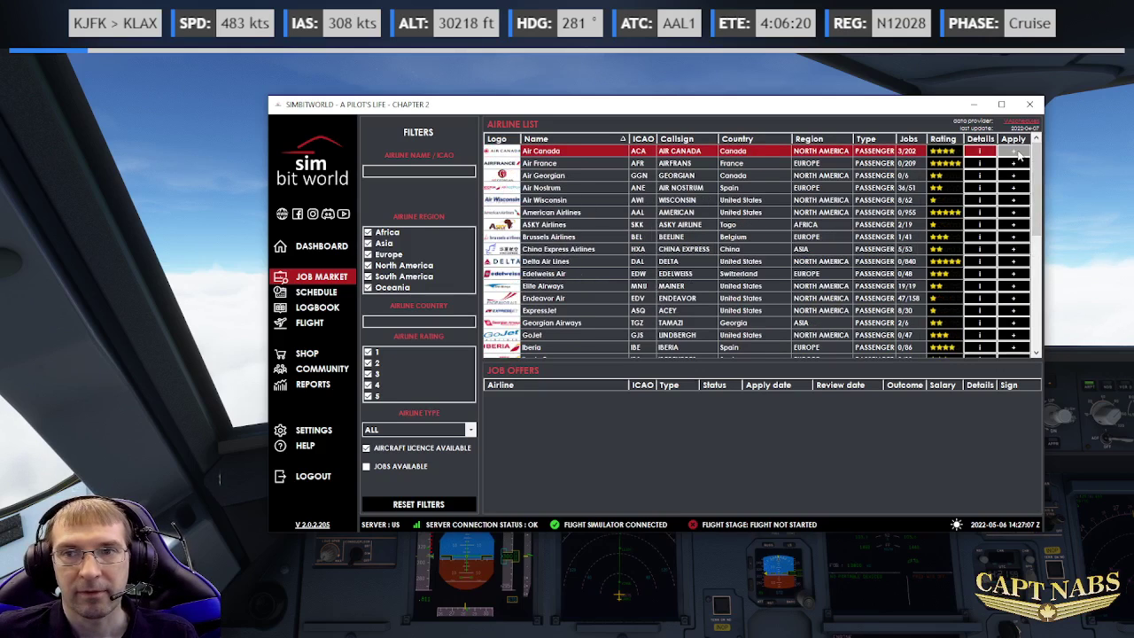
left_click(1012, 155)
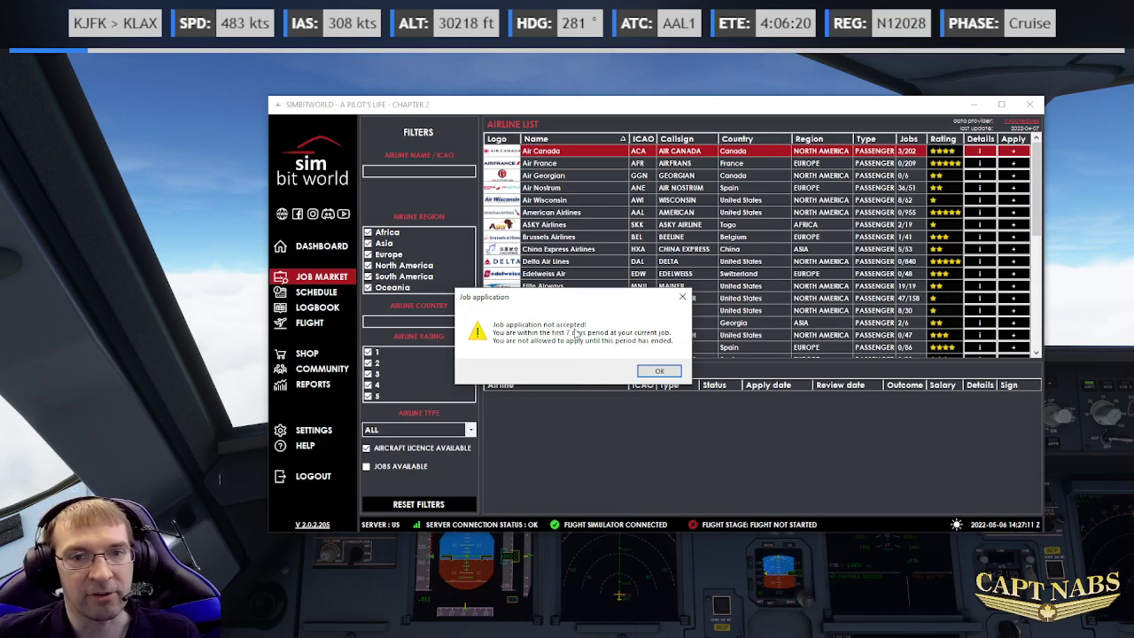
left_click(659, 371)
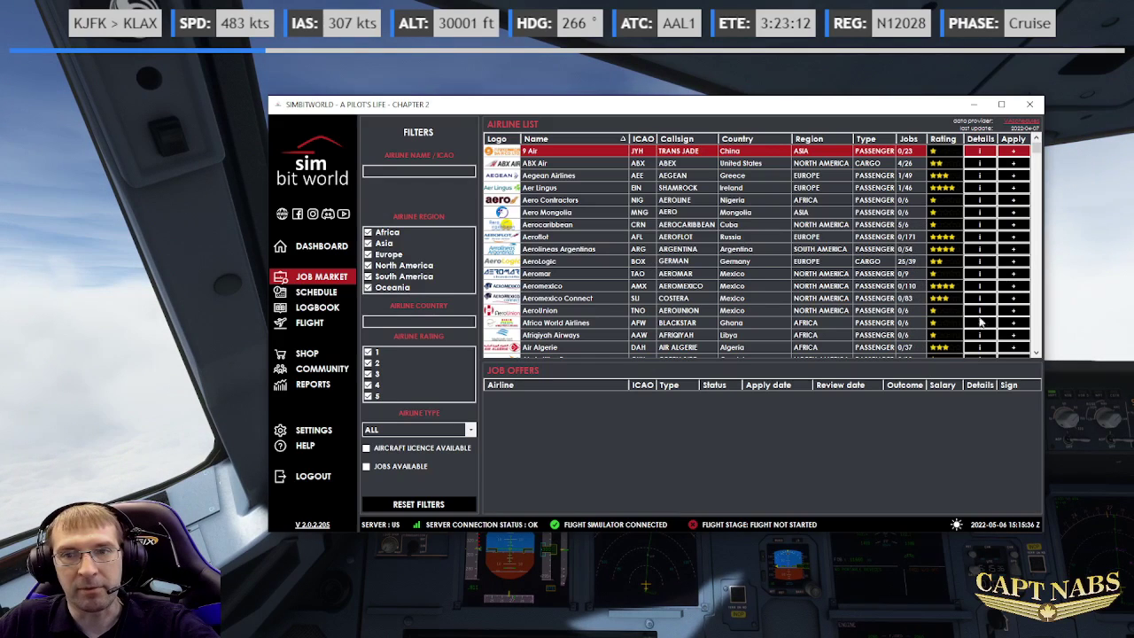
Step: Browse the full airline list and select Elite Airways
scroll(1035, 325, "down", 5)
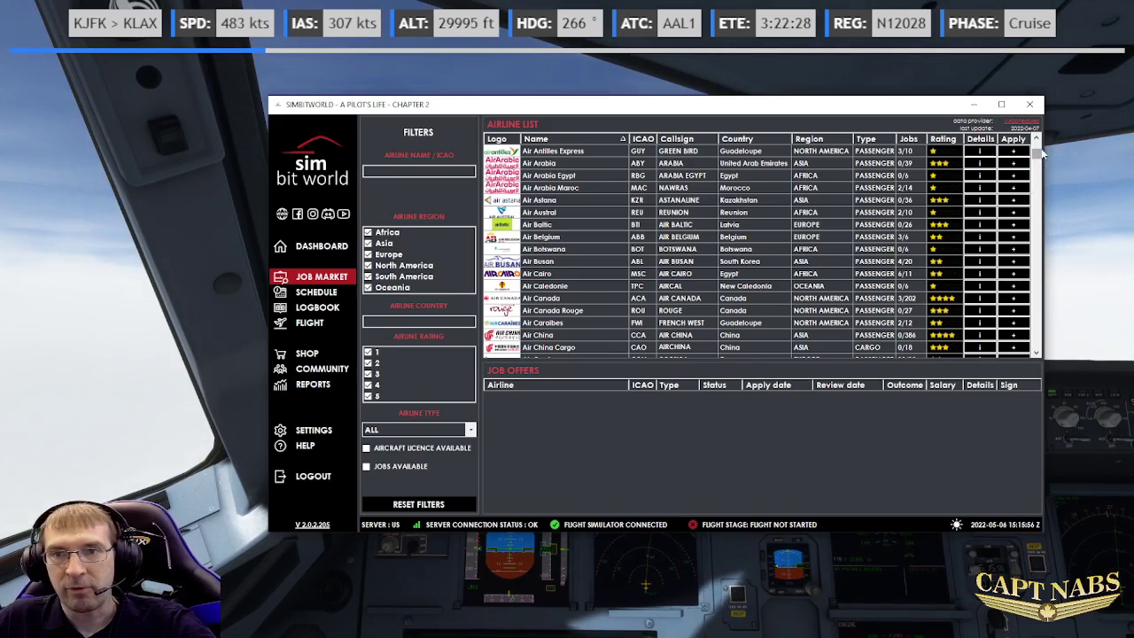
left_click_drag(1042, 154, 1039, 233)
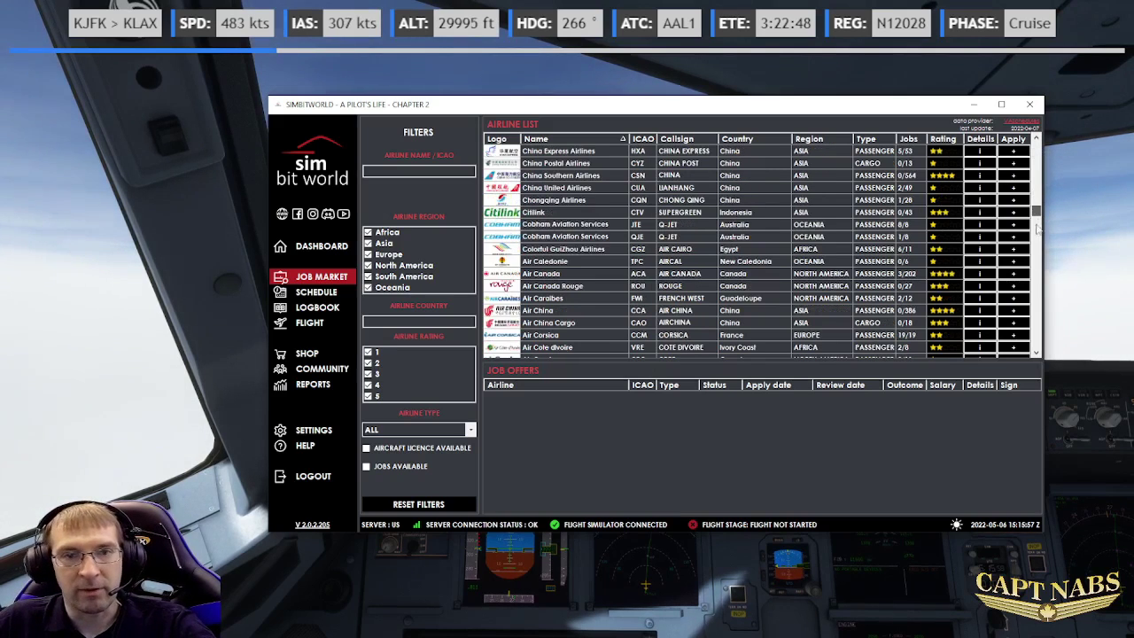
mouse_move(1039, 233)
left_mouse_down()
mouse_move(1042, 246)
mouse_move(1035, 223)
left_mouse_up()
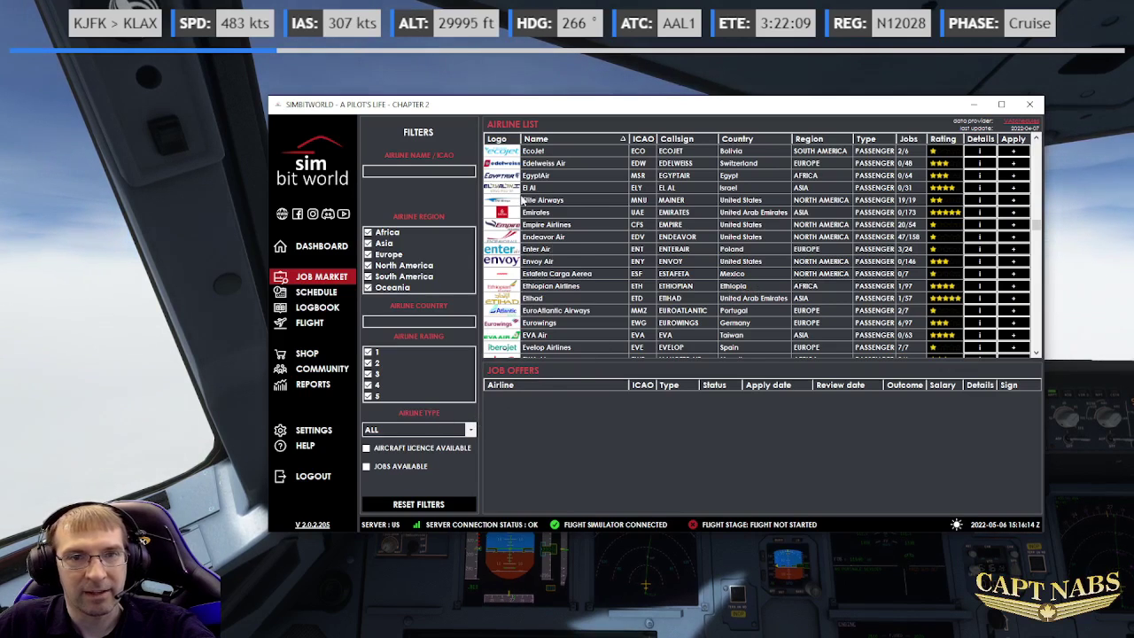
left_click(570, 201)
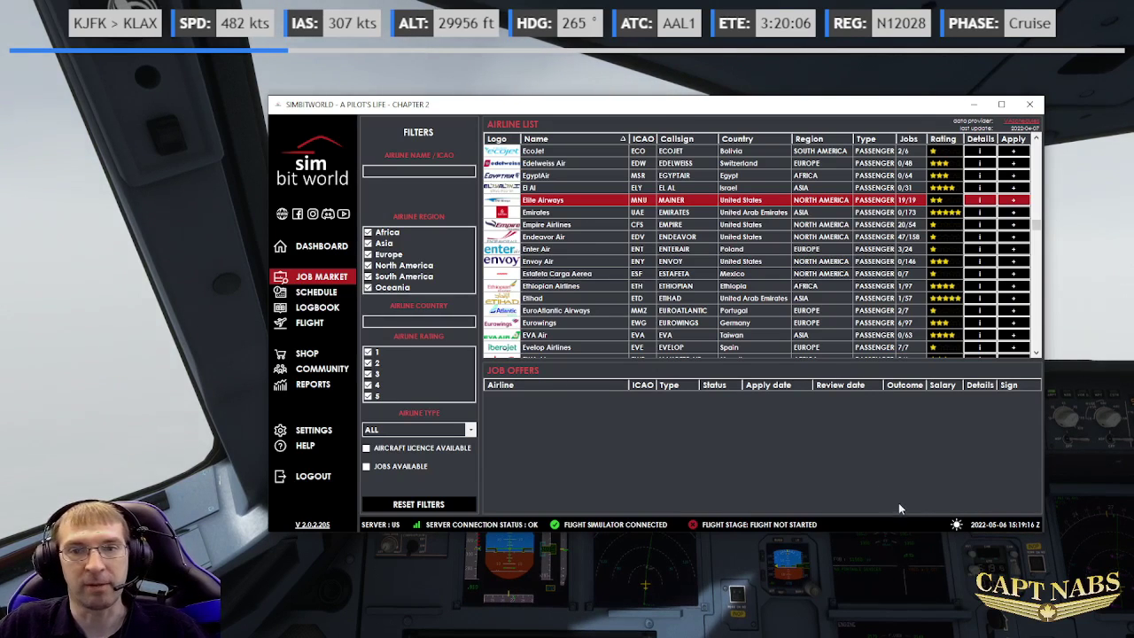
Step: Review the schedule, logbook and current flight pages, returning to the logbook for the KMLB to KIND flight's report
left_click(319, 293)
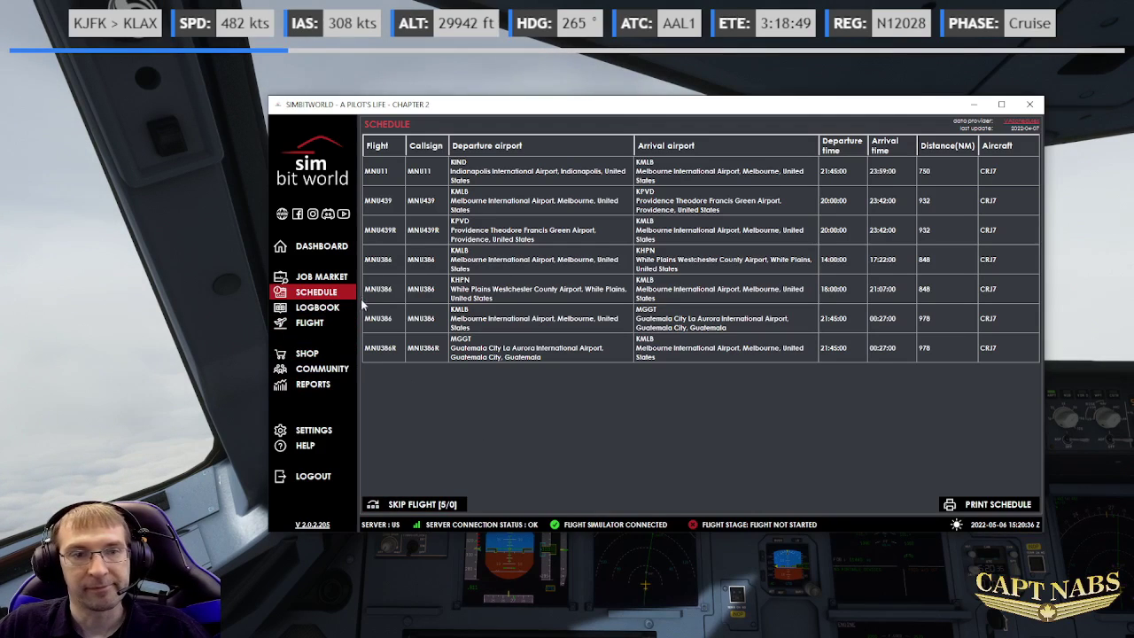
left_click(321, 309)
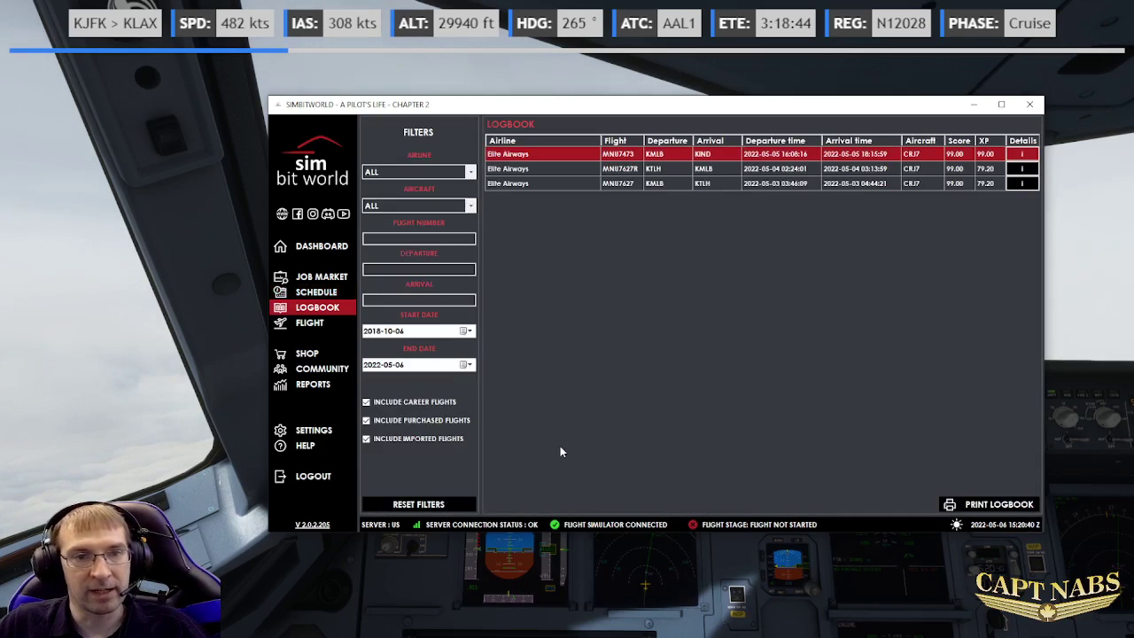
left_click(310, 322)
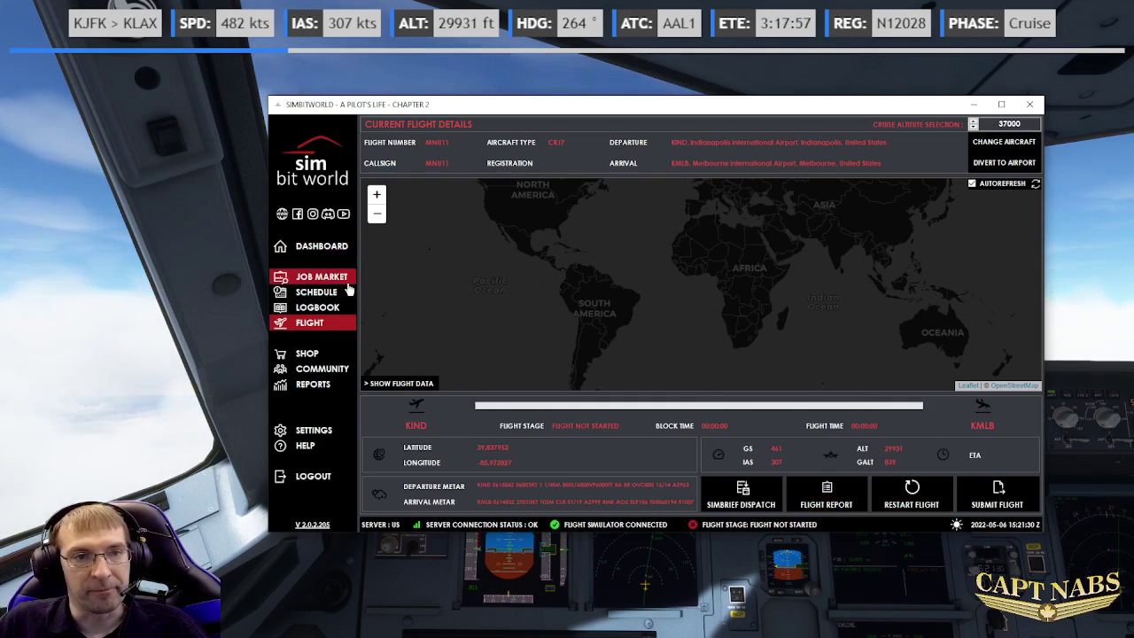
left_click(337, 308)
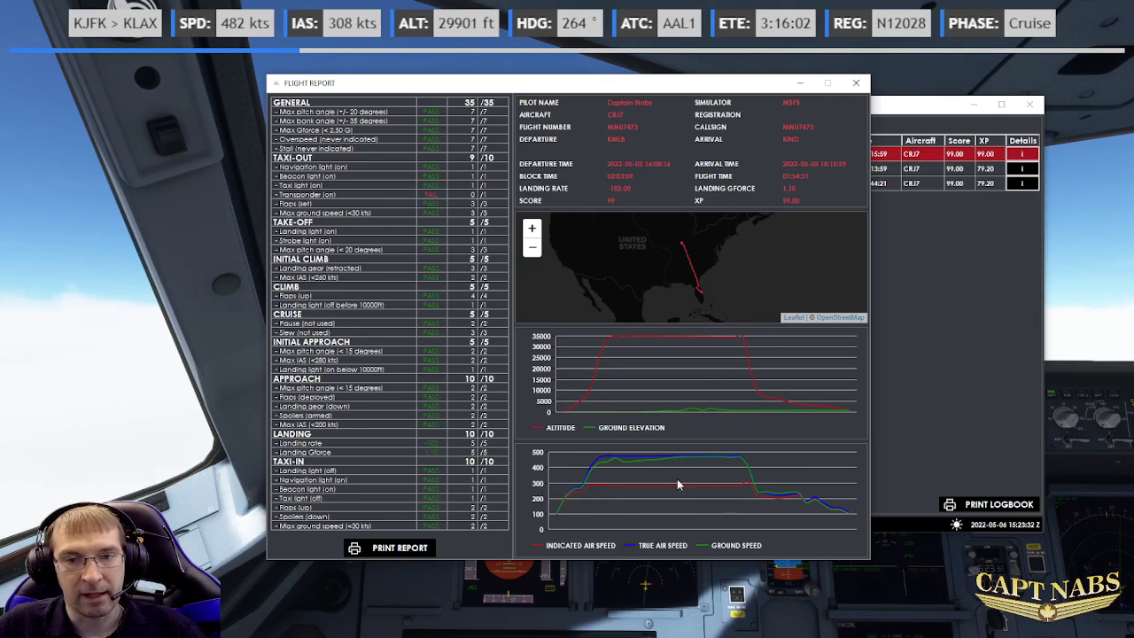
Step: Close the flight report and search the shop's flight tickets for a trip from KJFK to EGLL
left_click(856, 82)
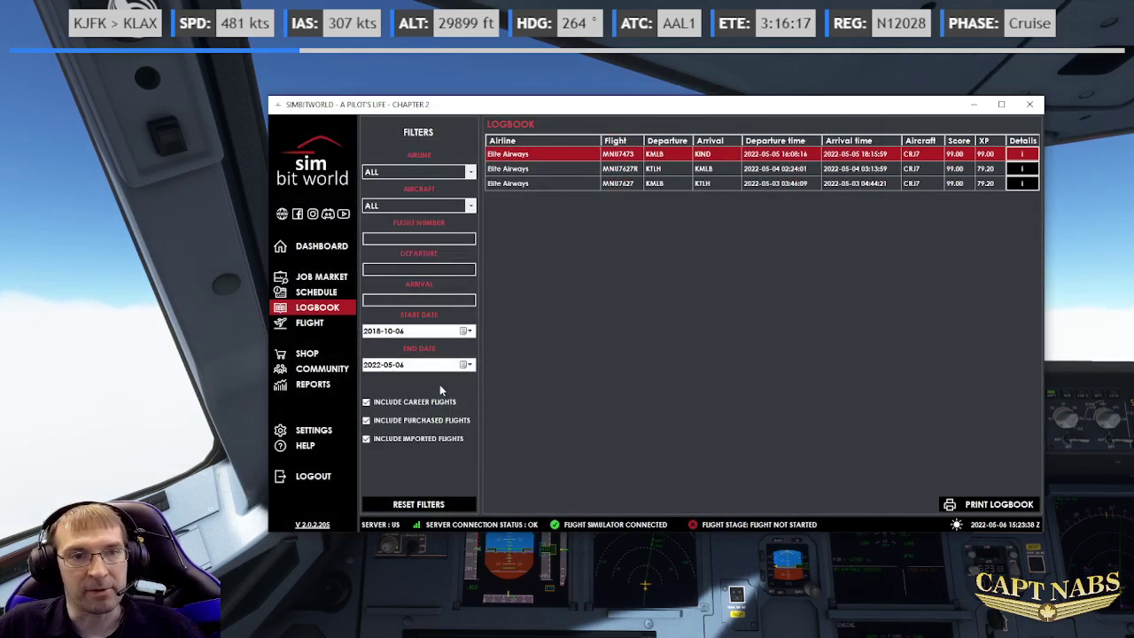
left_click(290, 356)
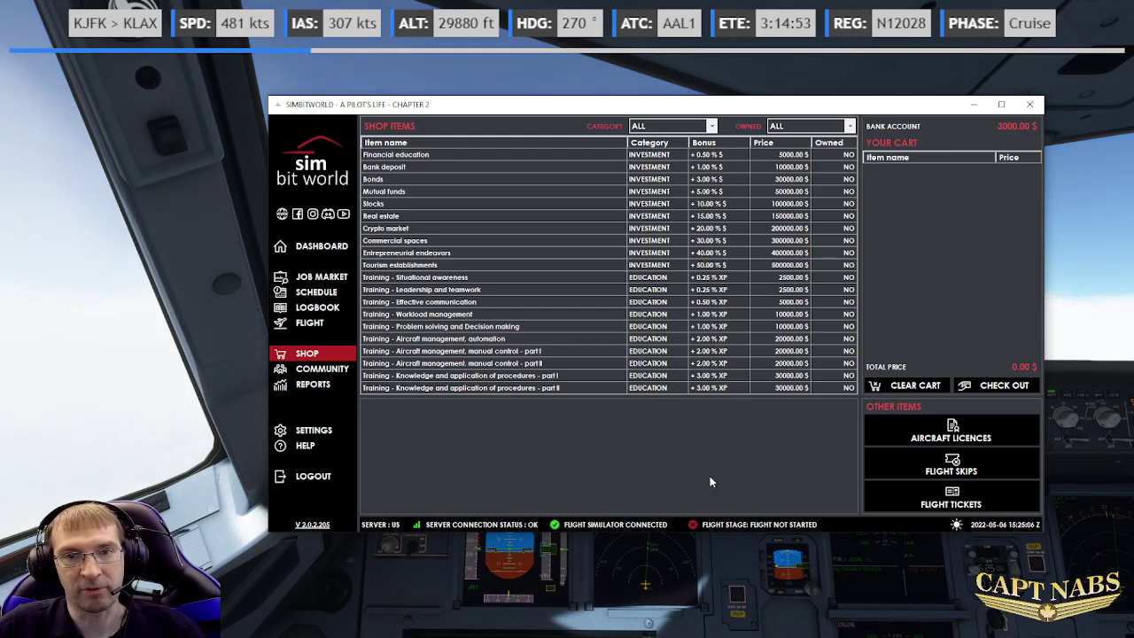
left_click(951, 499)
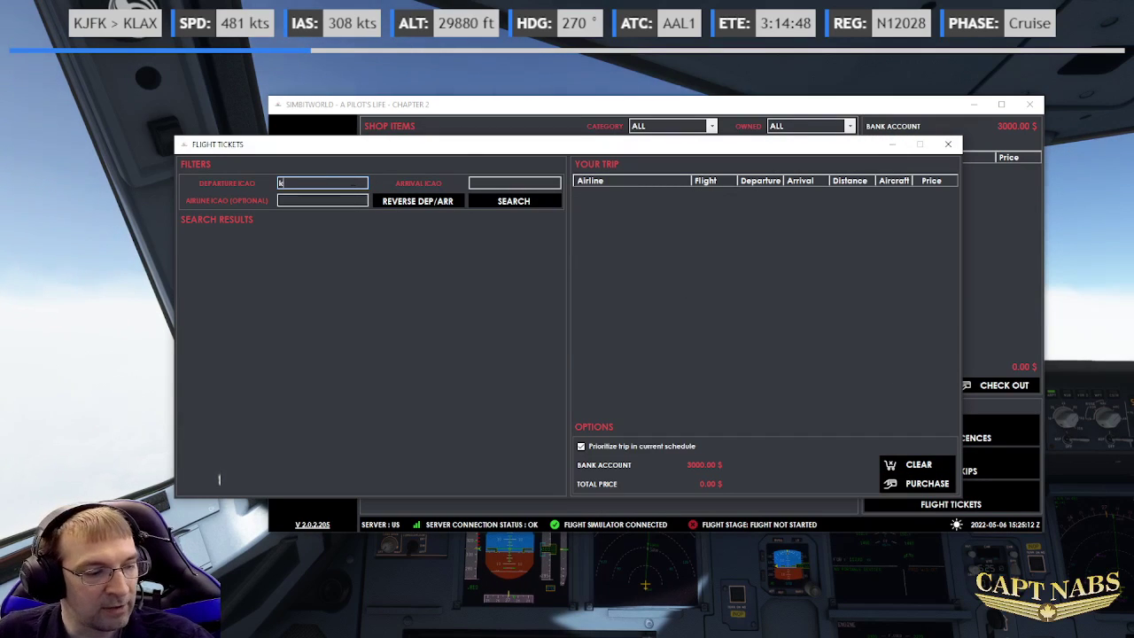
left_click(477, 183)
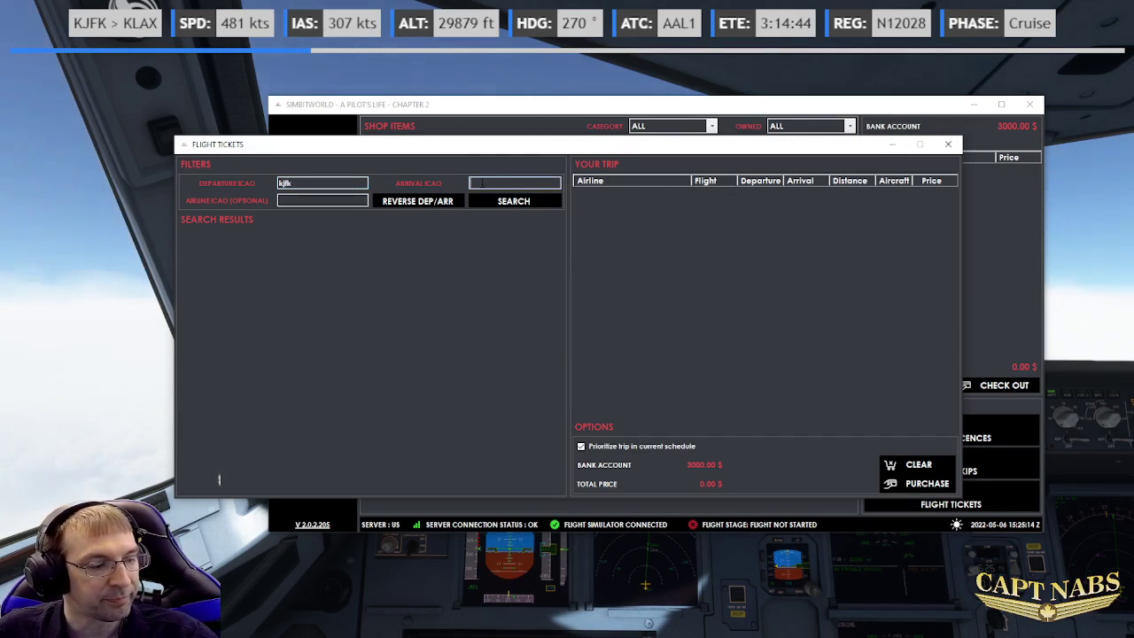
type("egll")
left_click(499, 201)
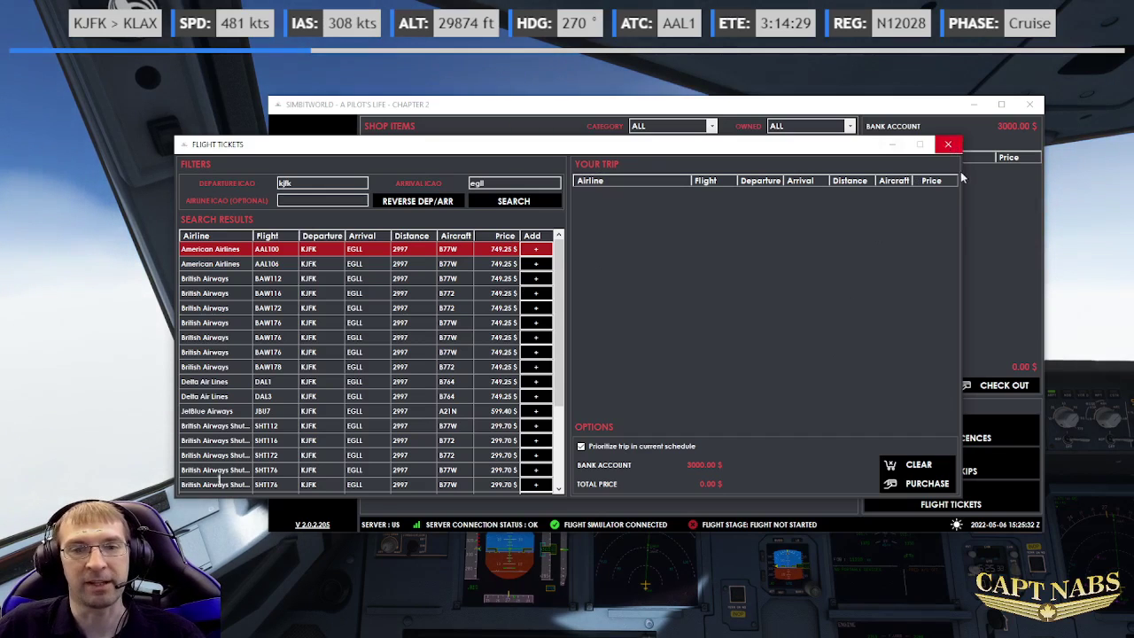
left_click(950, 144)
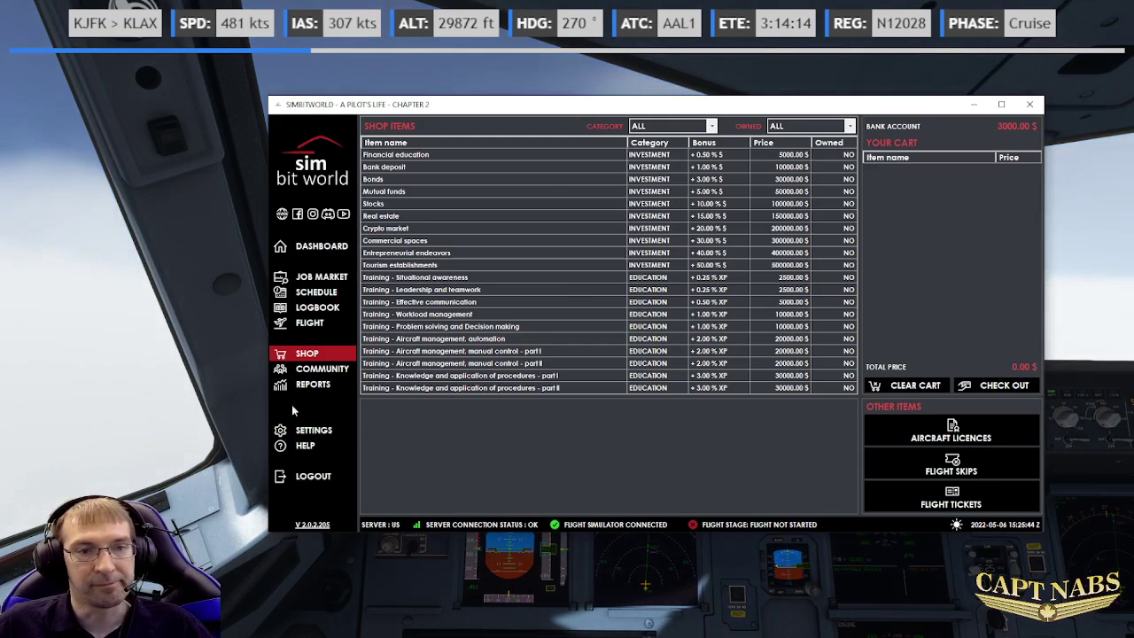
Step: Open the community airline leaderboards and view the rankings for Fedex Express and GoJet
left_click(320, 371)
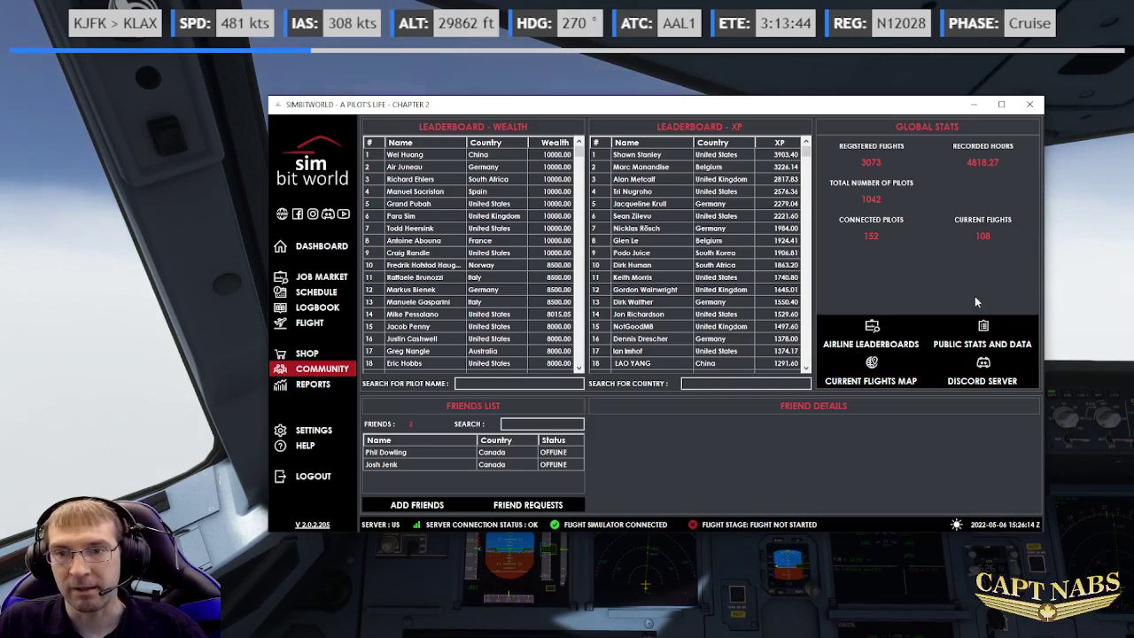
left_click(871, 335)
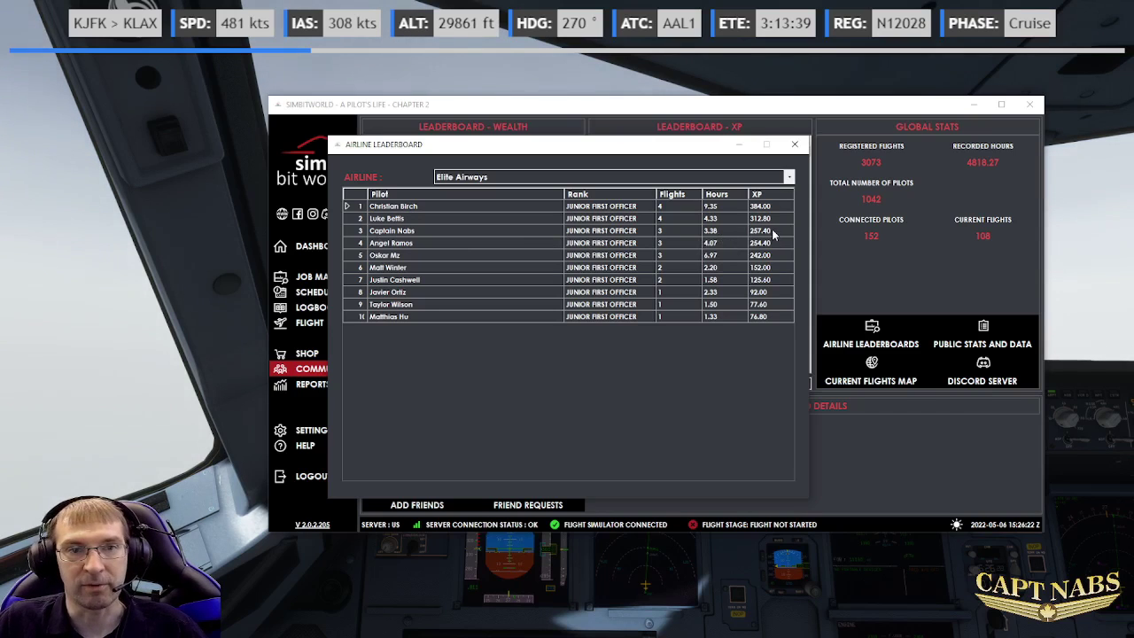
left_click(777, 178)
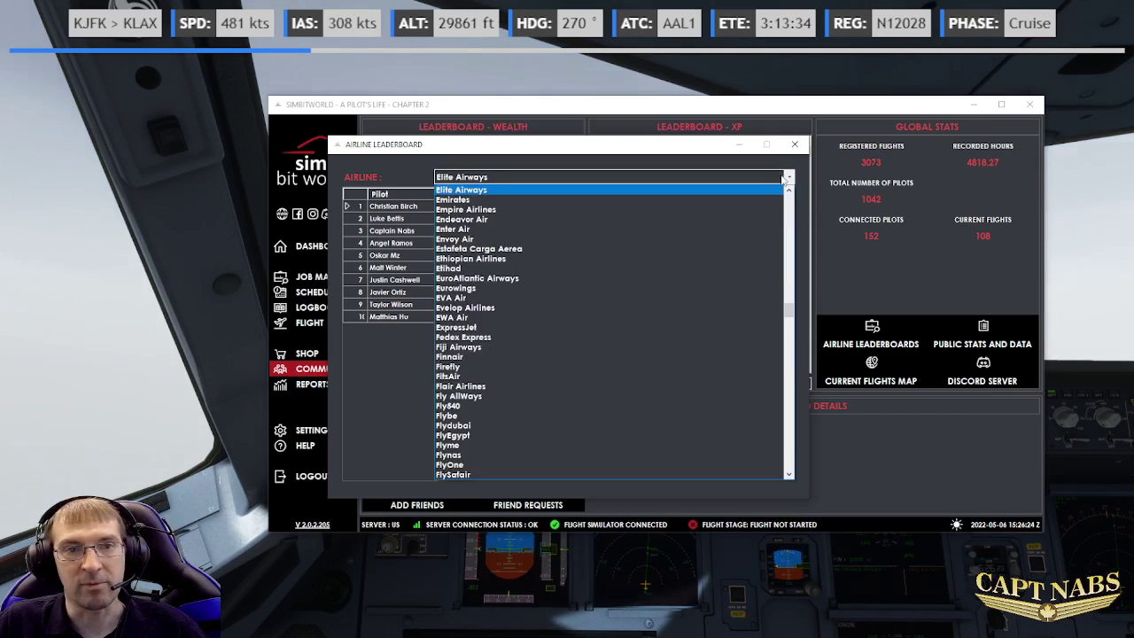
left_click(507, 337)
left_click(716, 182)
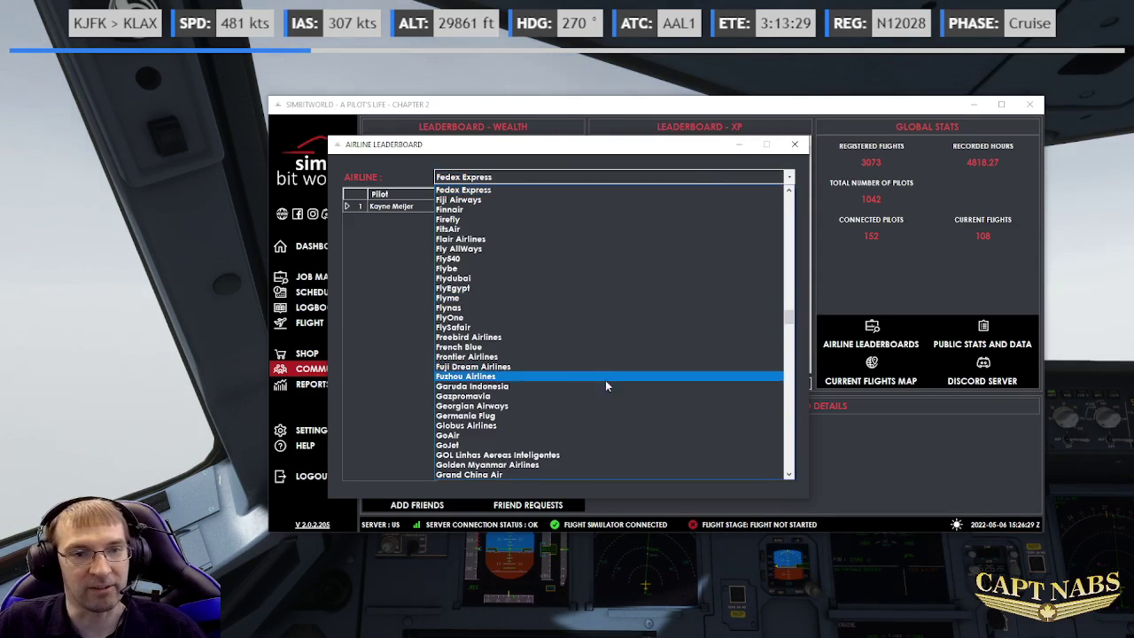
left_click(542, 445)
Step: Browse further through the leaderboard's airlines, view the Nordwind Airlines ranking and close the leaderboard
left_click(539, 177)
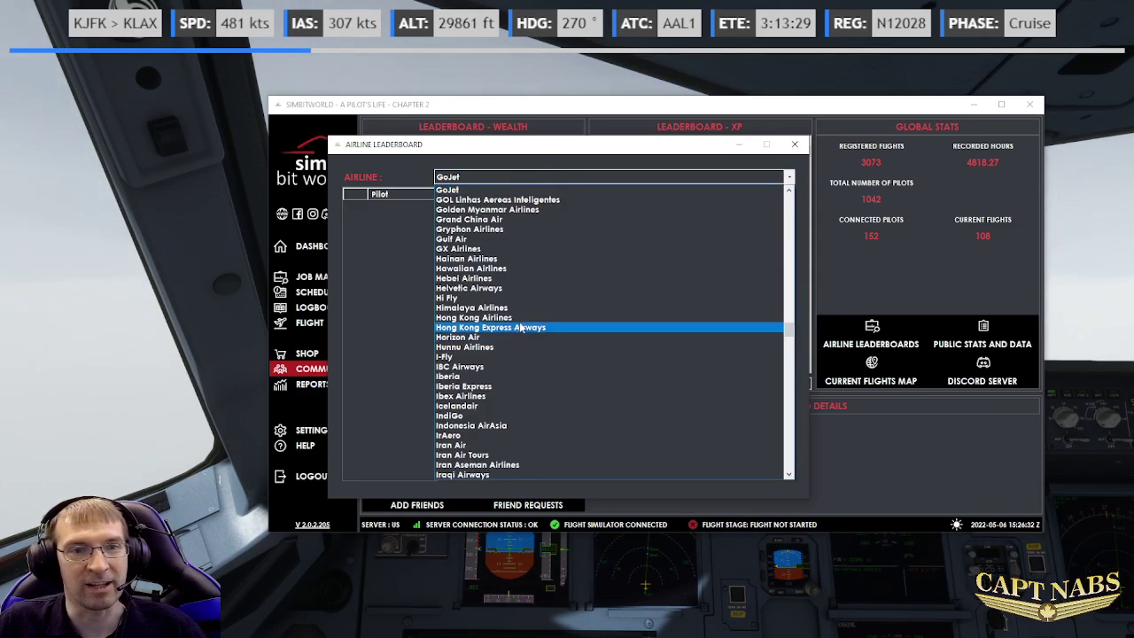
scroll(523, 310, "up", 4)
scroll(620, 408, "down", 12)
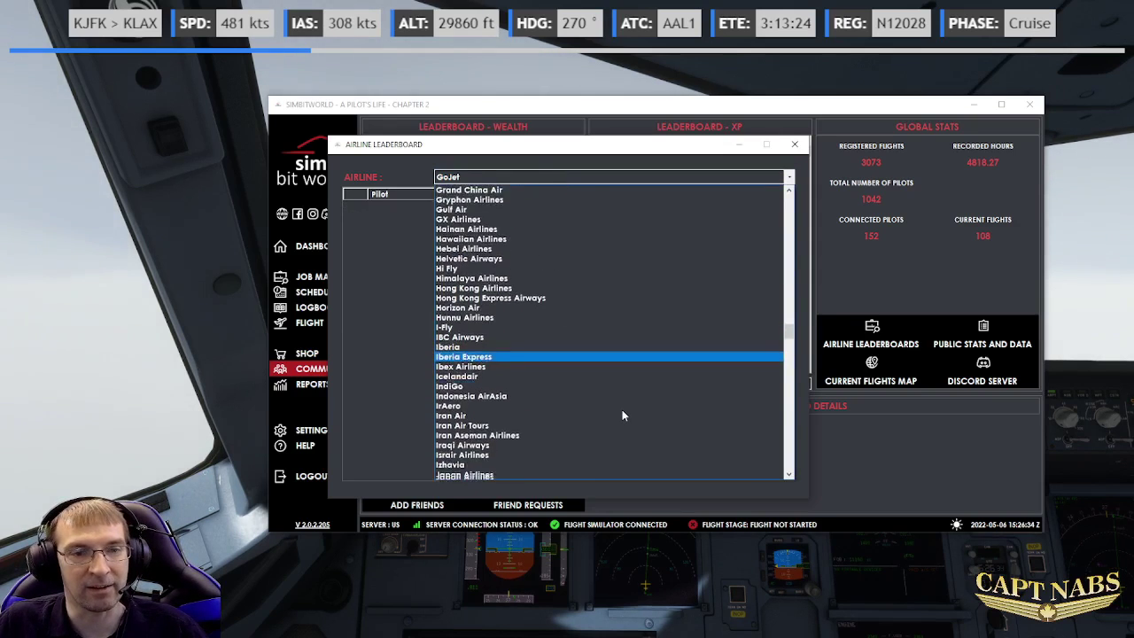
scroll(543, 425, "down", 13)
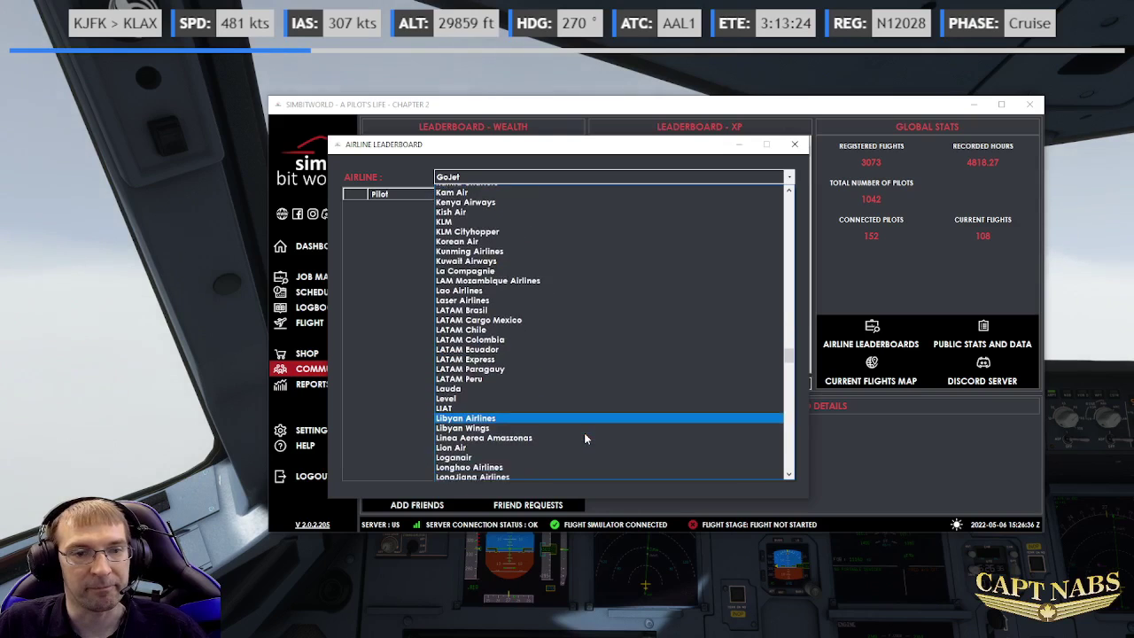
scroll(571, 430, "down", 9)
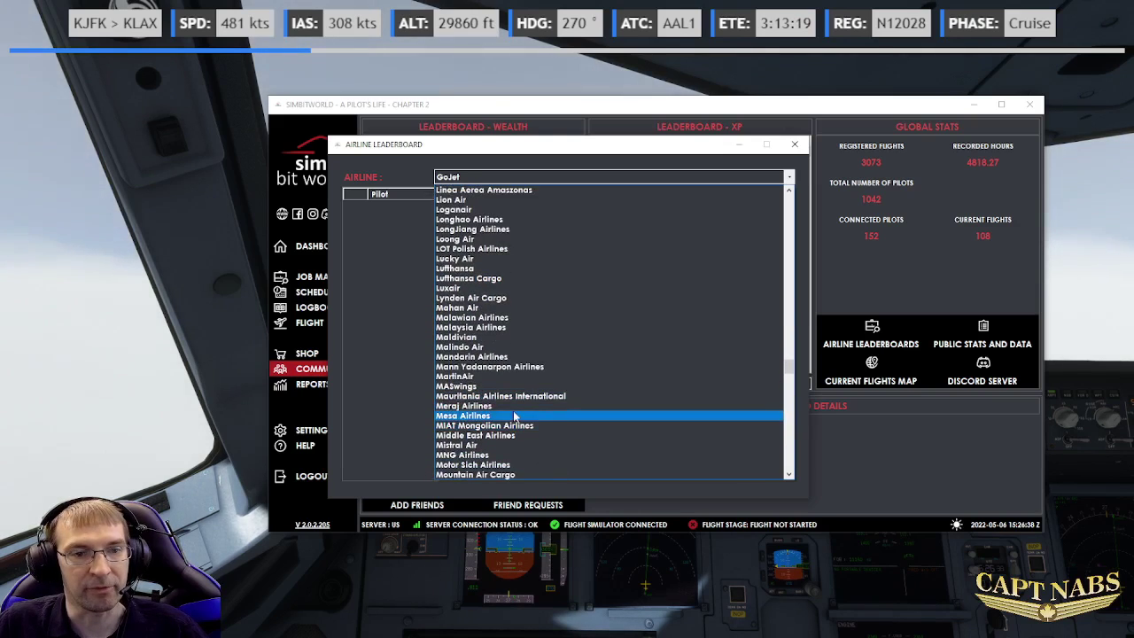
scroll(514, 419, "down", 3)
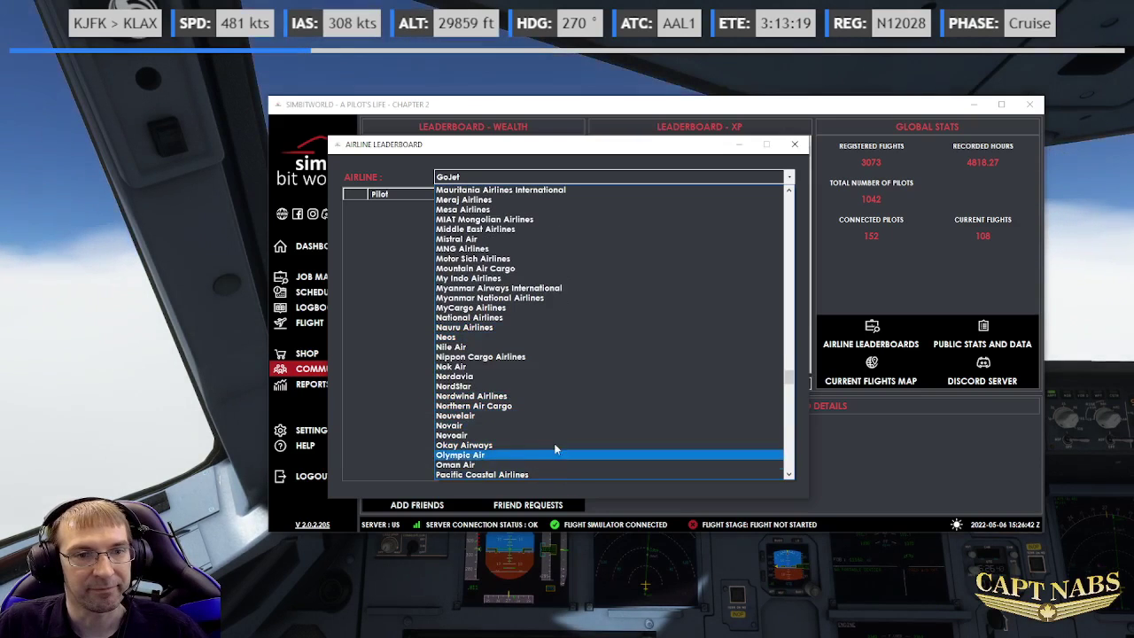
scroll(576, 429, "down", 3)
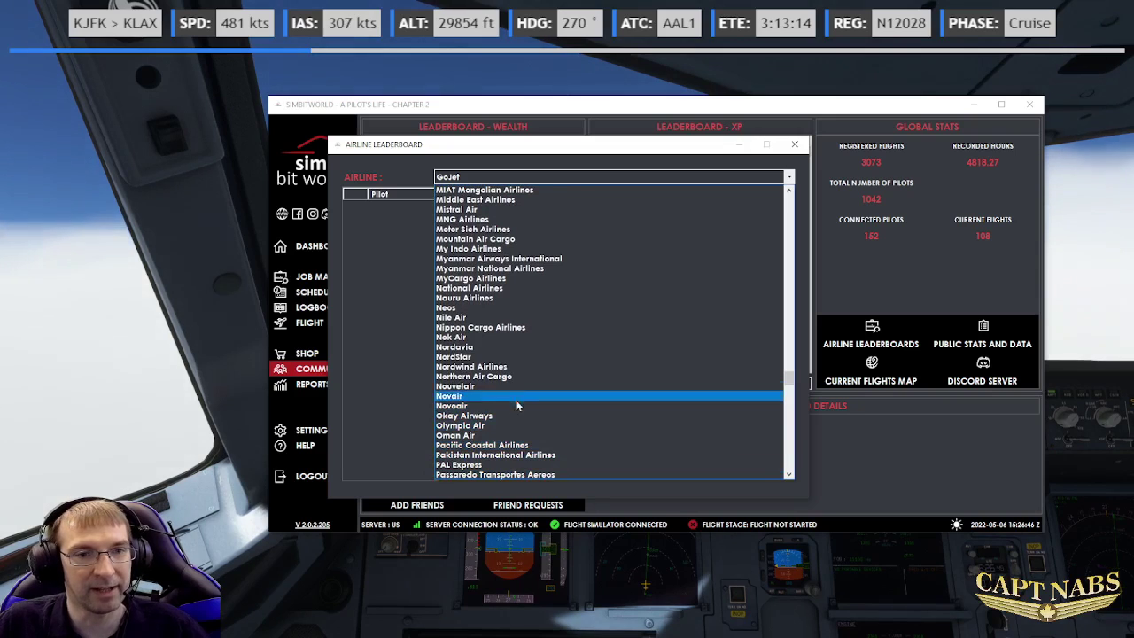
left_click(486, 366)
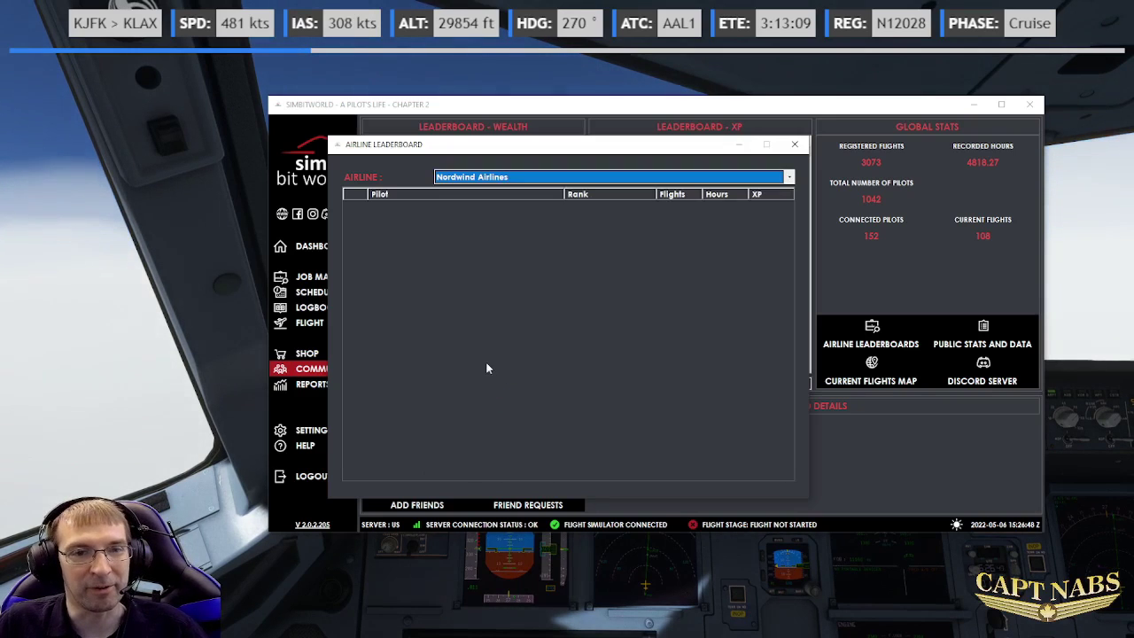
key("Escape")
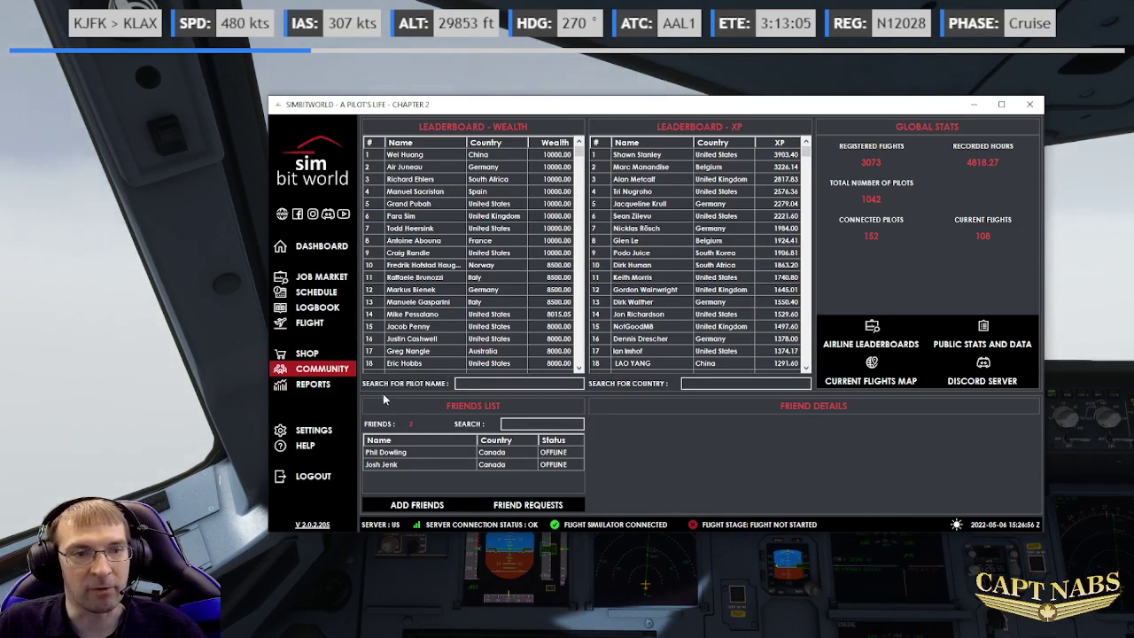
Step: Generate an Hours report covering the entire career and look through its flight hours charts
left_click(331, 389)
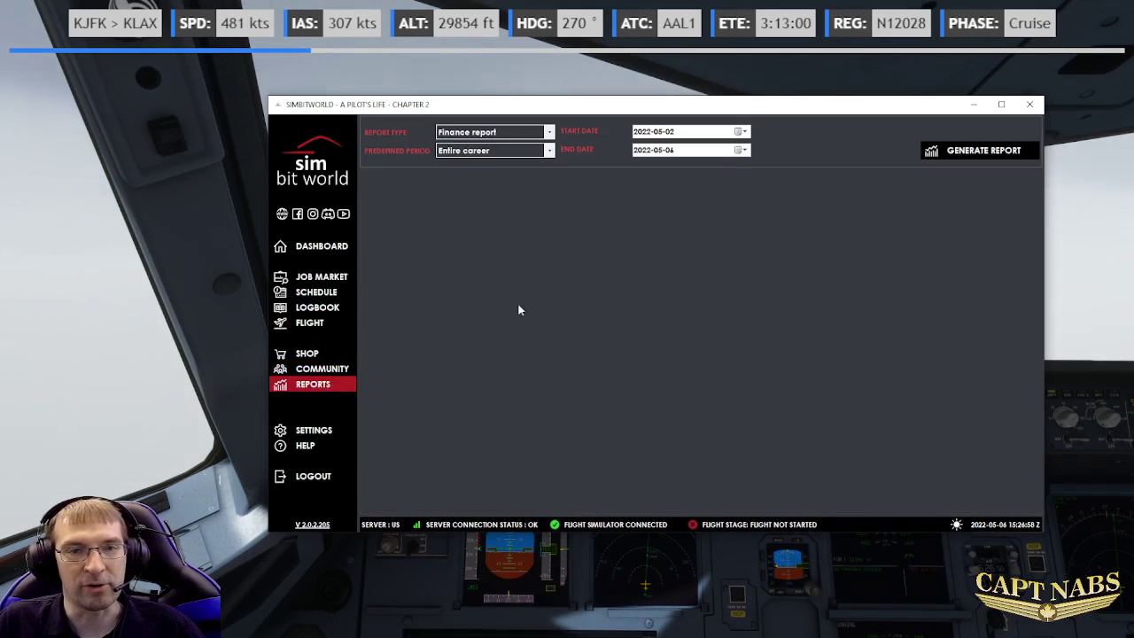
left_click(536, 153)
left_click(462, 163)
left_click(532, 131)
left_click(483, 163)
left_click(954, 149)
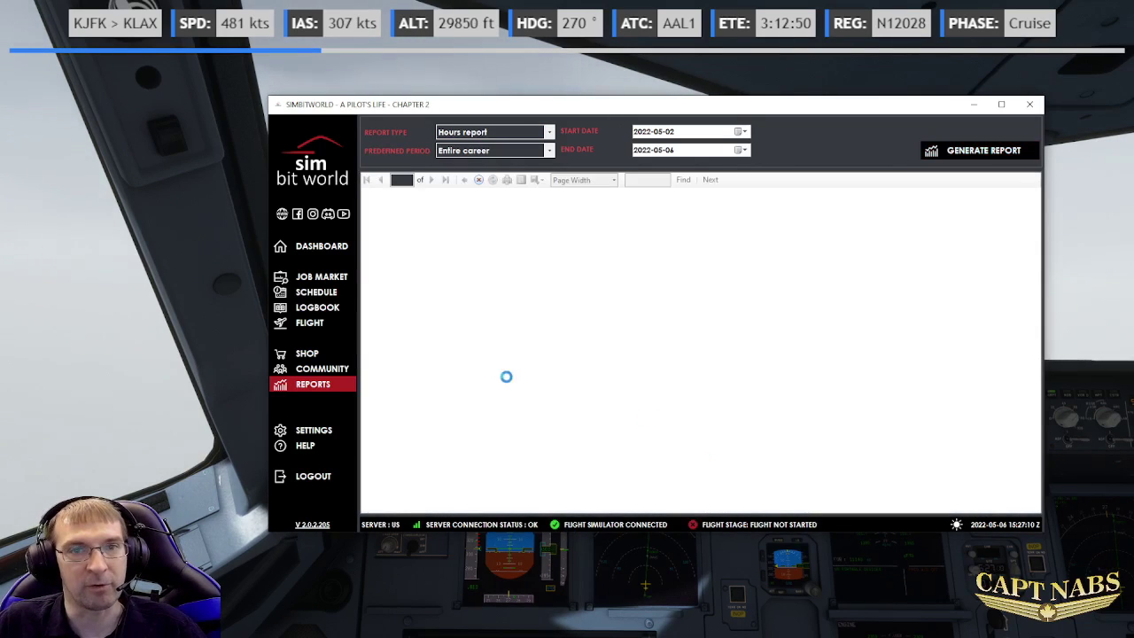
scroll(741, 393, "down", 3)
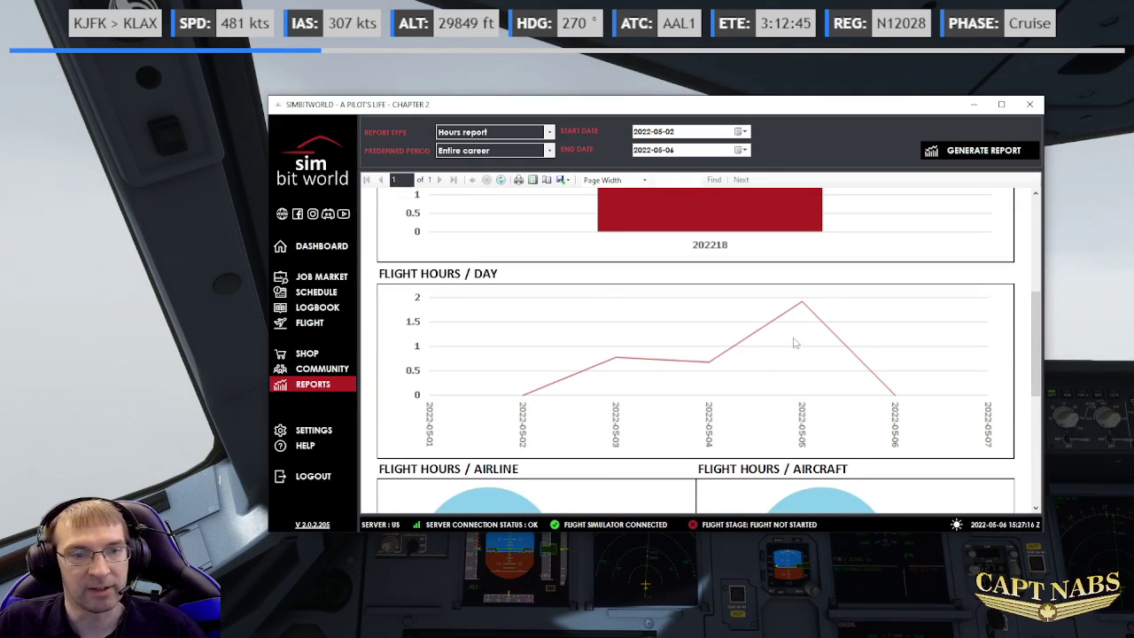
Step: Check the account and application settings, and browse the achievements list from the dashboard
left_click(315, 431)
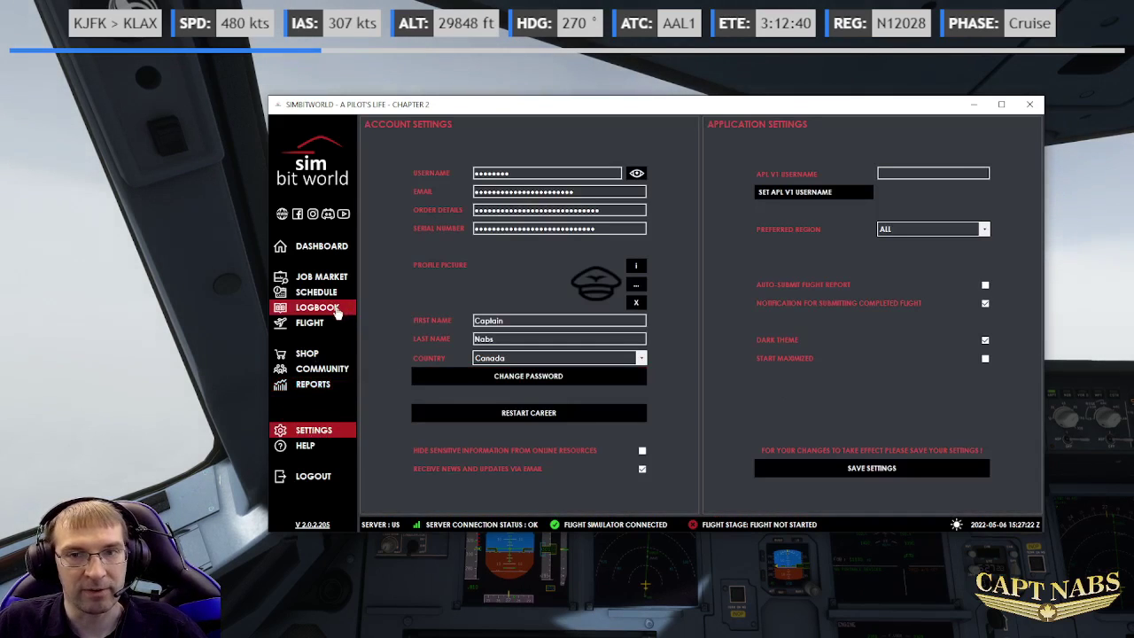
left_click(302, 253)
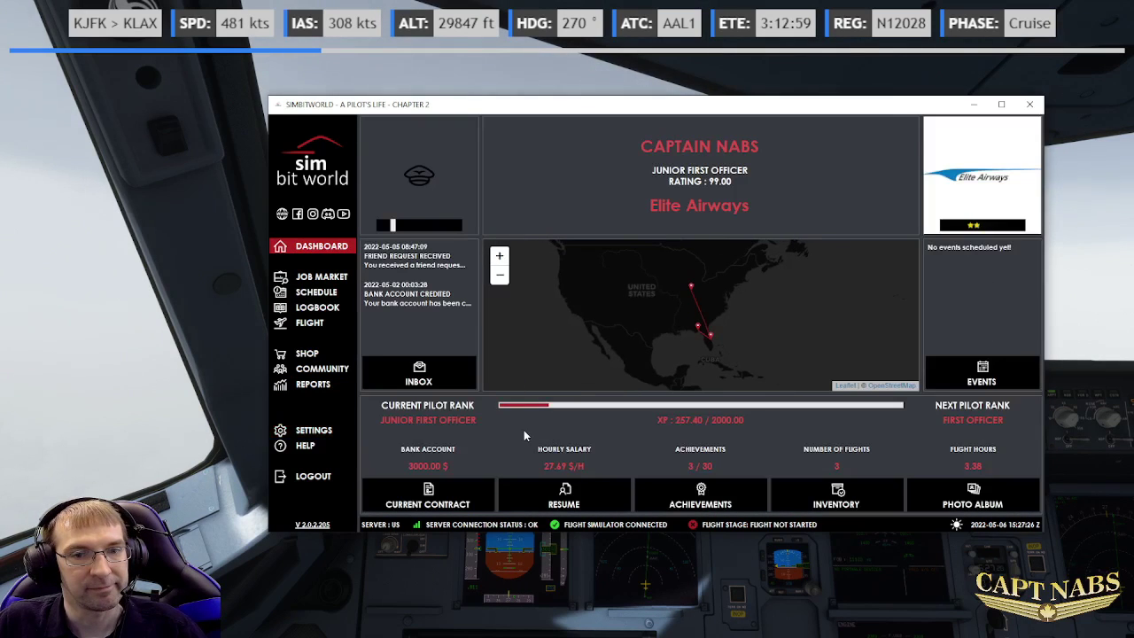
left_click(732, 504)
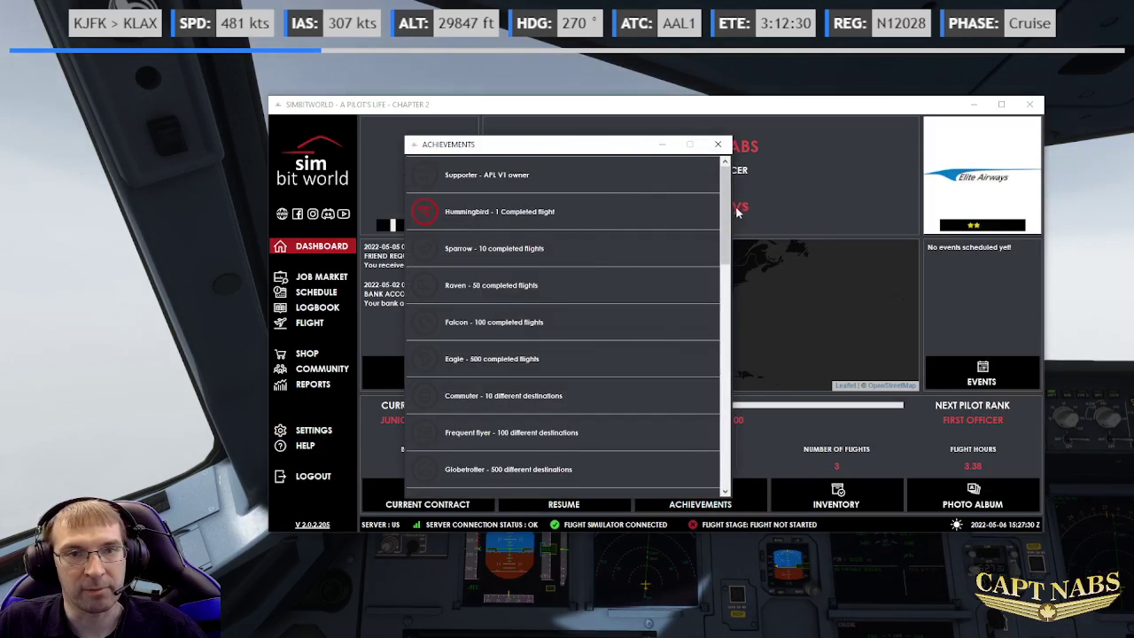
left_click_drag(726, 212, 739, 419)
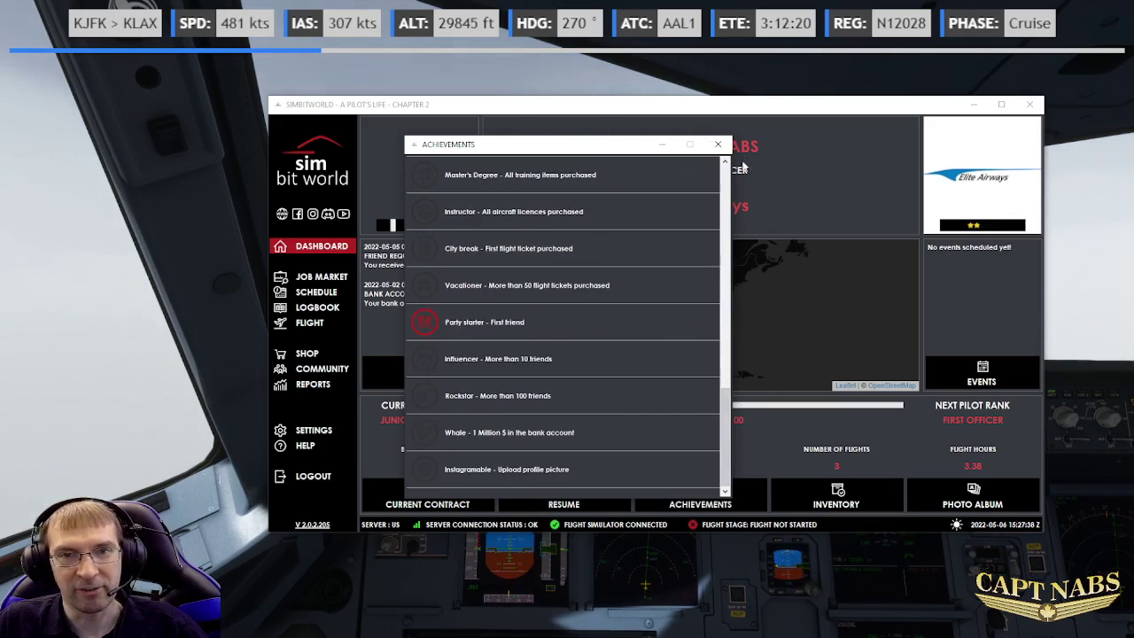
left_click(718, 143)
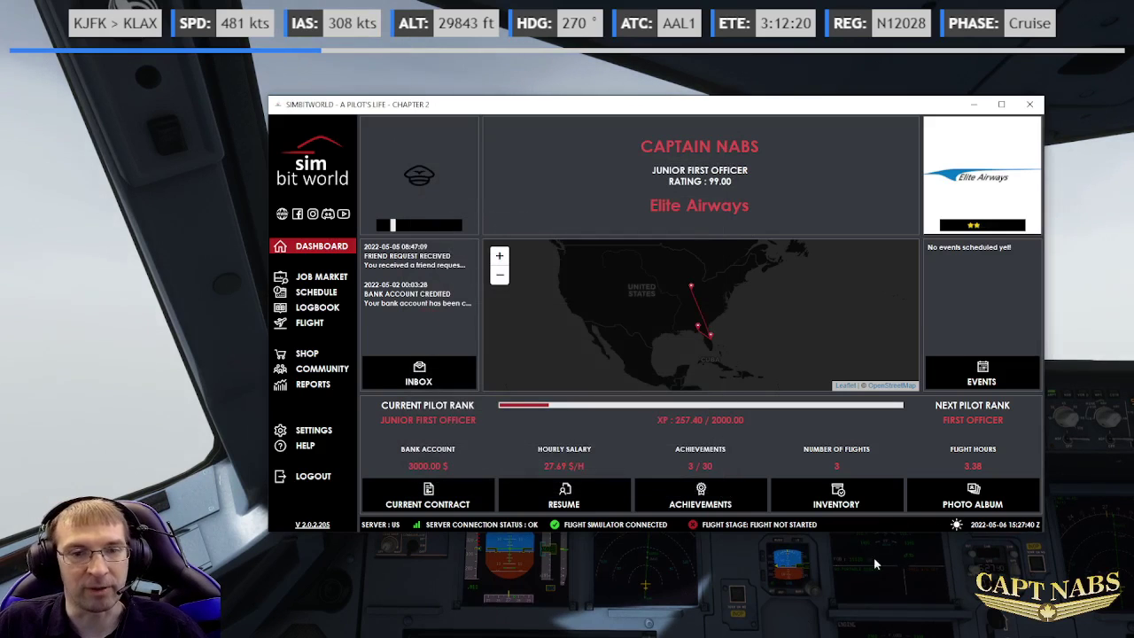